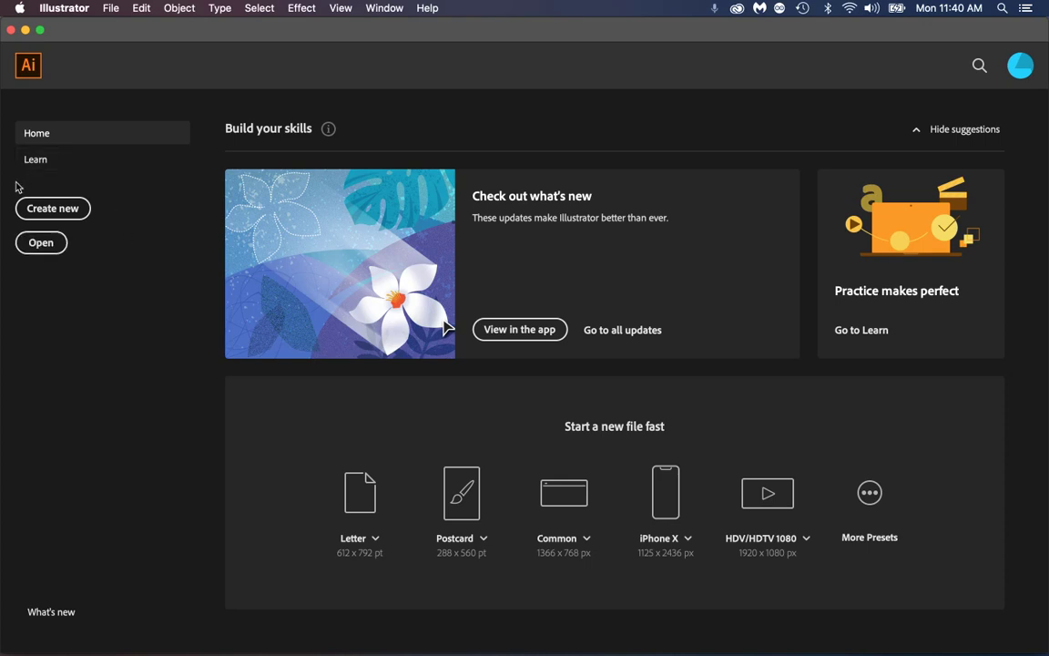
Step: Start a new document from the Print Letter preset and name it Test
{"action": "left_click", "coordinate": [66, 210]}
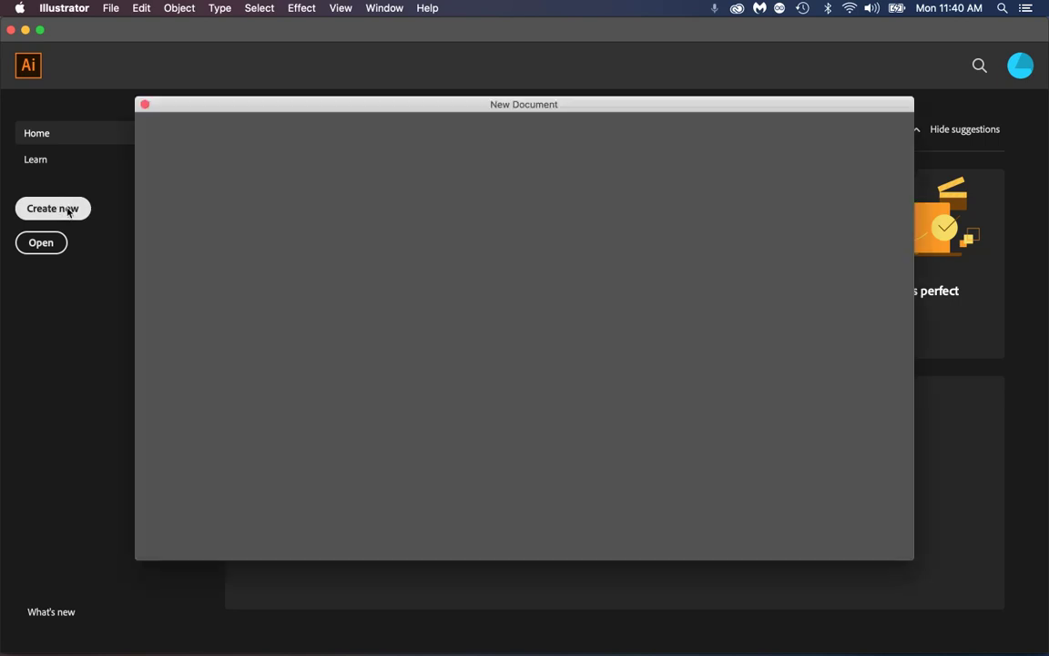
{"action": "left_click_drag", "start_coordinate": [480, 115], "coordinate": [494, 129]}
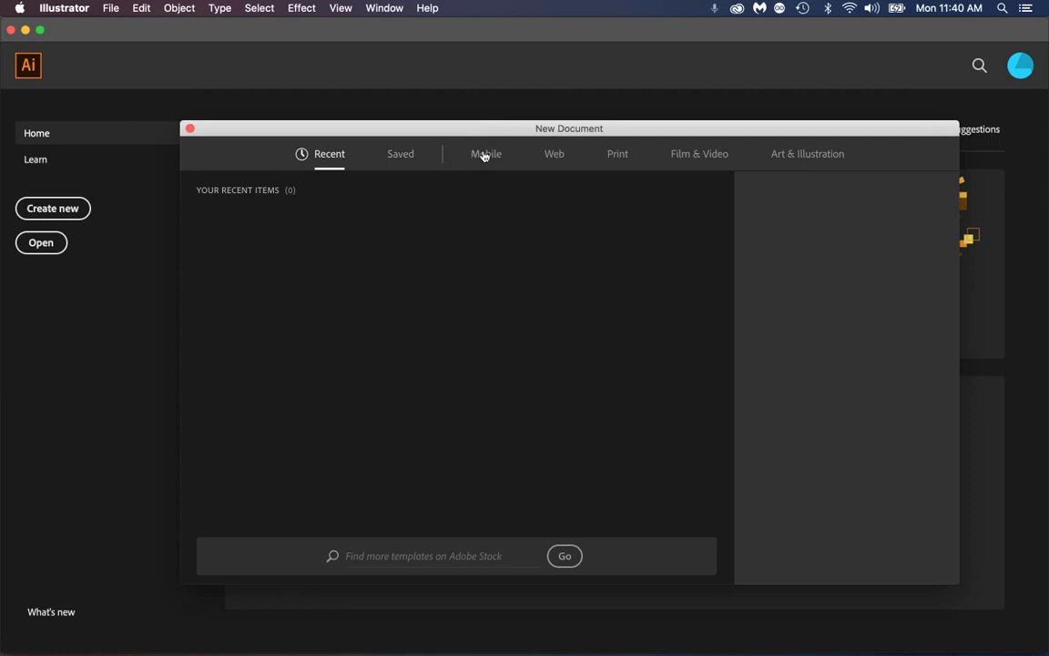
{"action": "left_click", "coordinate": [620, 157]}
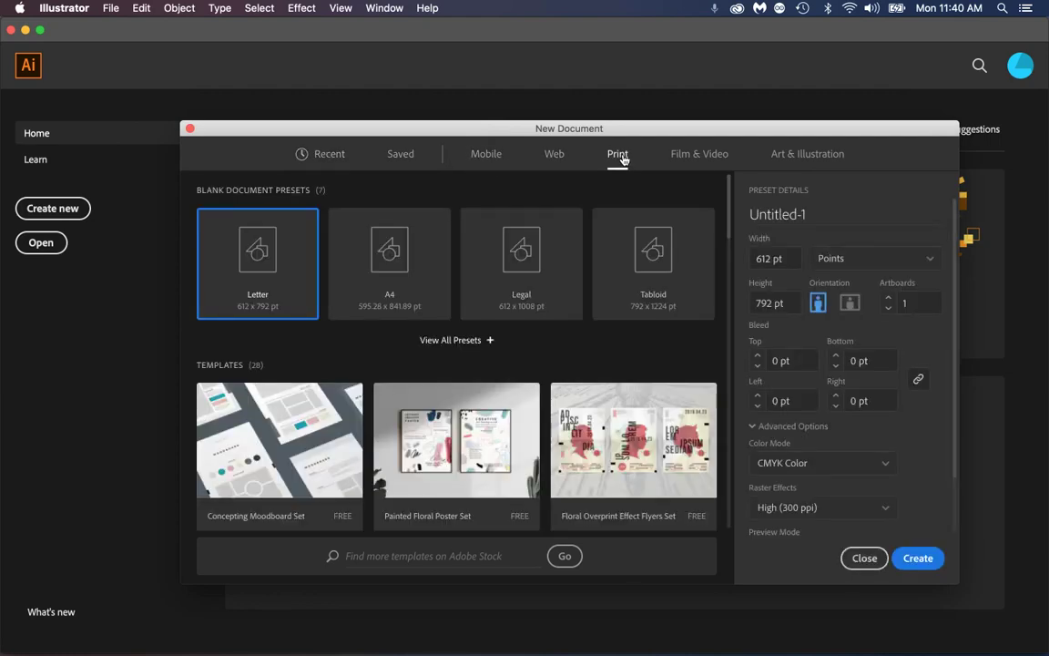
{"action": "left_click", "coordinate": [813, 214]}
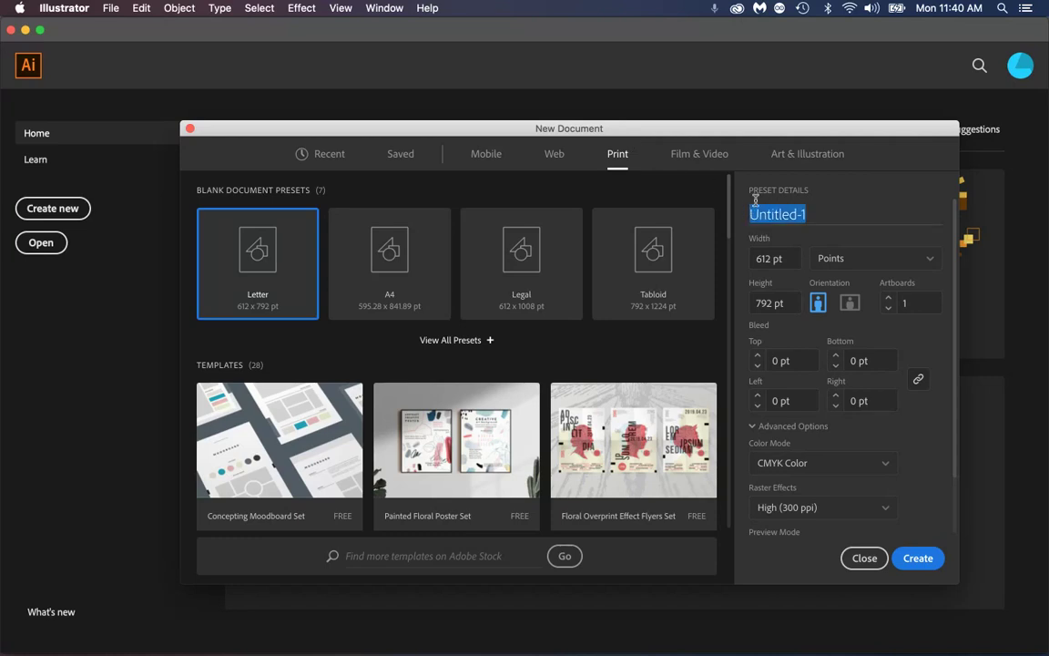
{"action": "type", "text": "Test"}
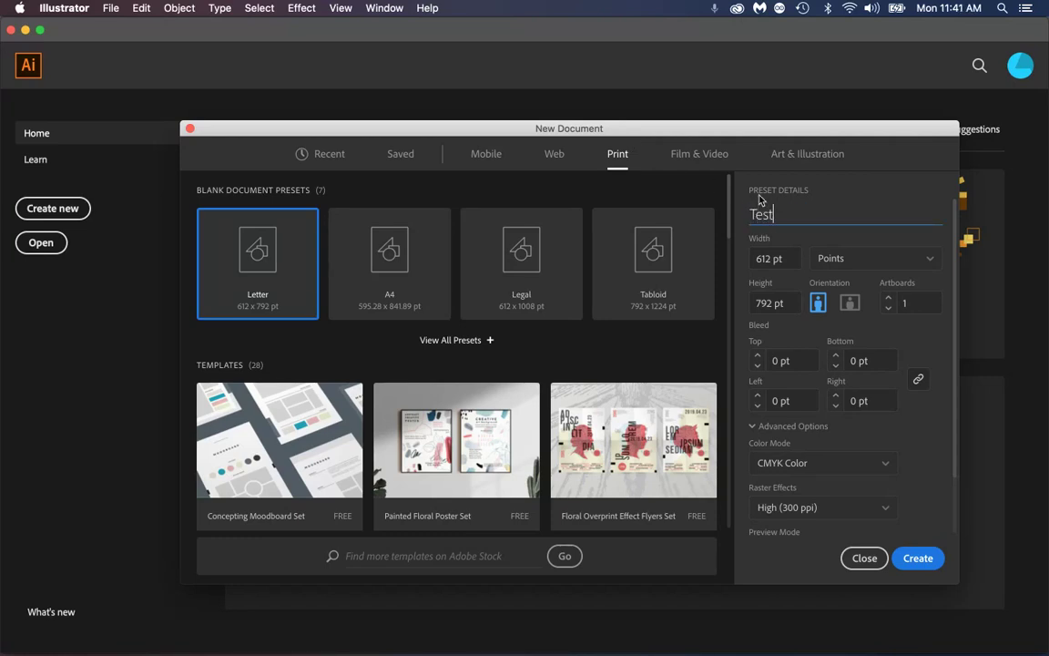
{"action": "left_click", "coordinate": [756, 192]}
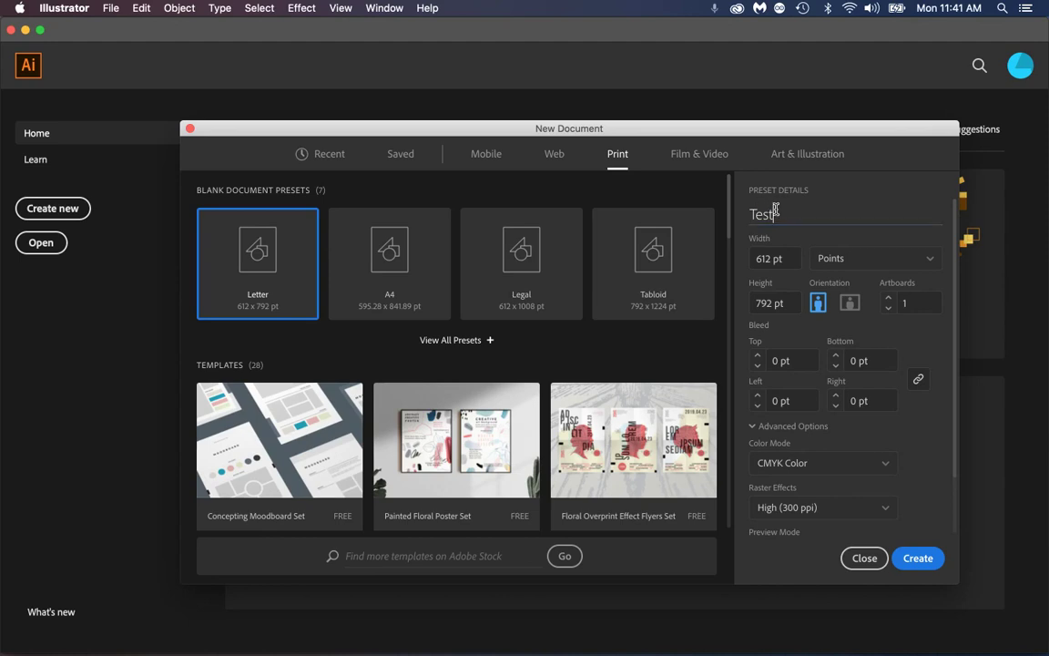
{"action": "left_click", "coordinate": [750, 215]}
Step: Set the new document's units to Inches and its number of artboards to 1
{"action": "left_click", "coordinate": [869, 261]}
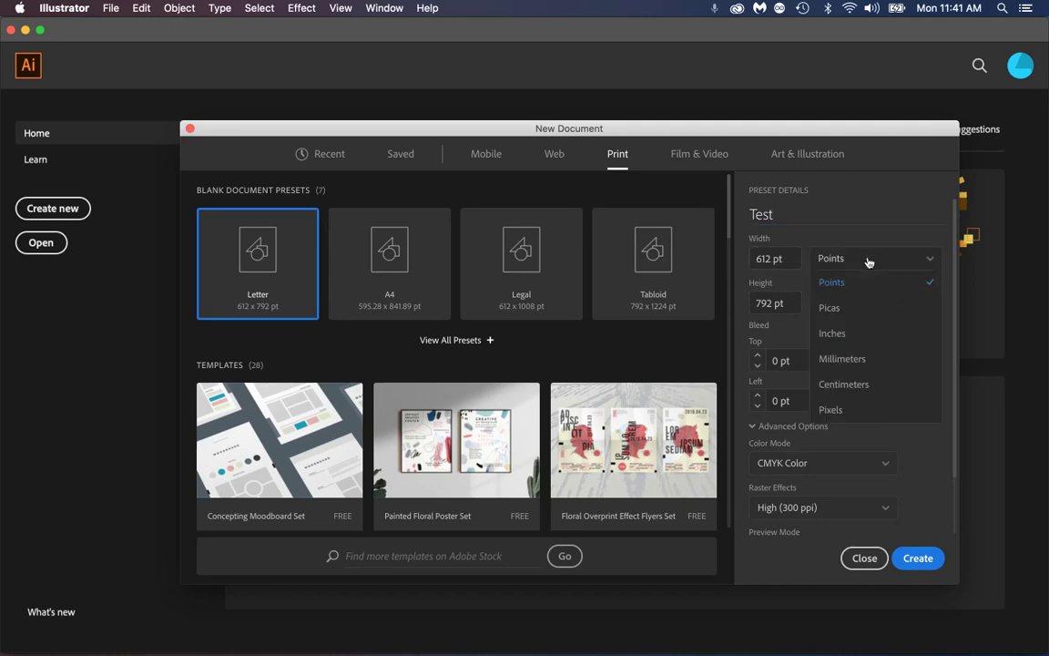
{"action": "left_click", "coordinate": [832, 334]}
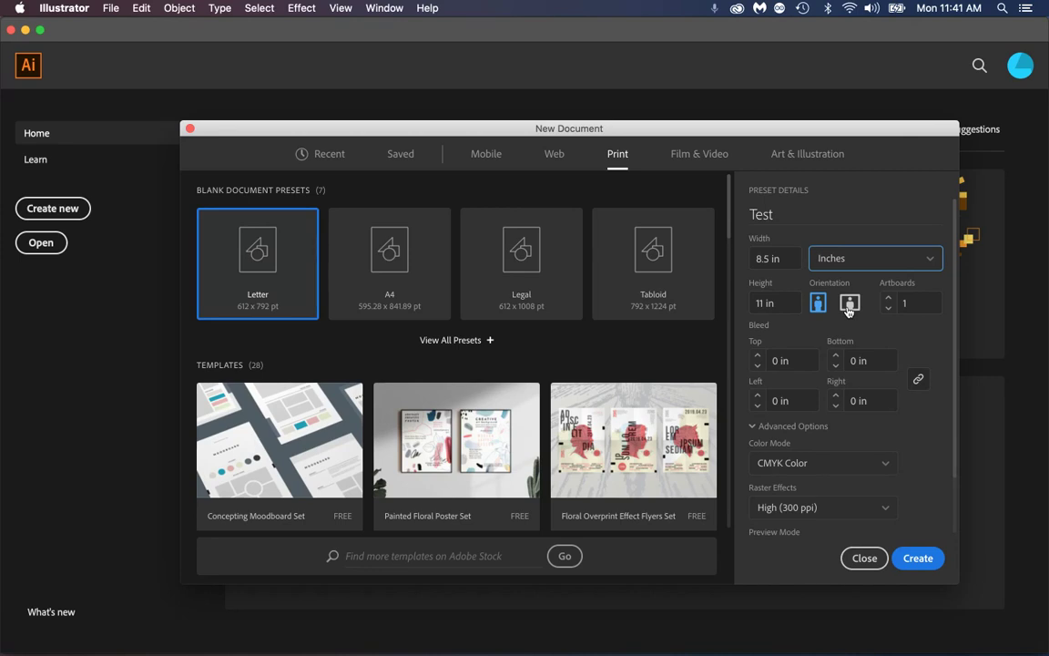
{"action": "left_click", "coordinate": [911, 303]}
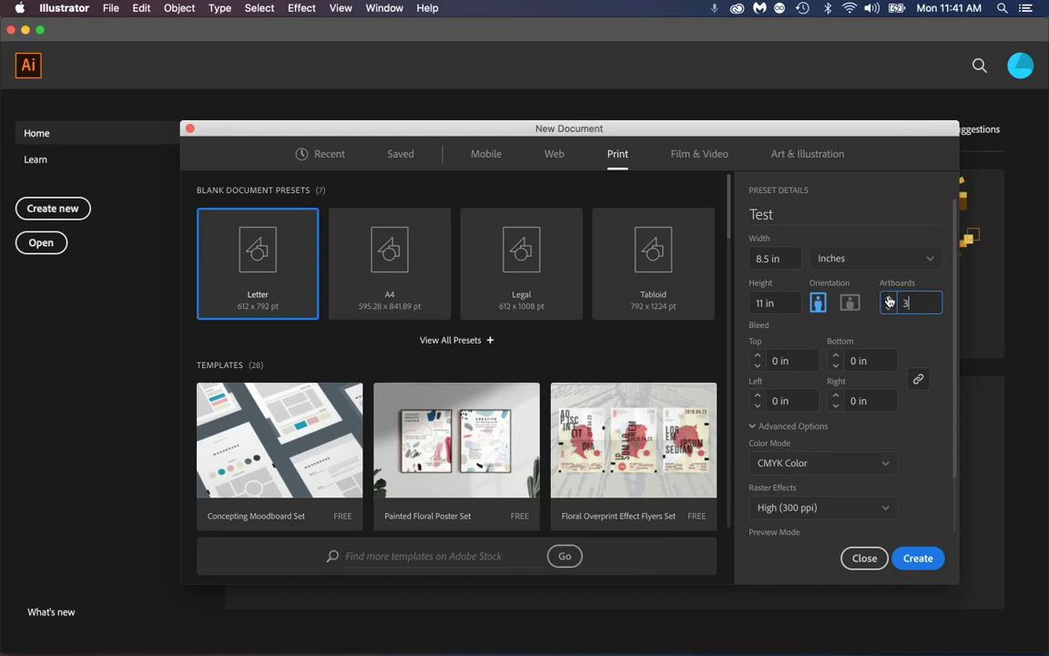
{"action": "left_click", "coordinate": [888, 309]}
{"action": "left_click", "coordinate": [786, 361]}
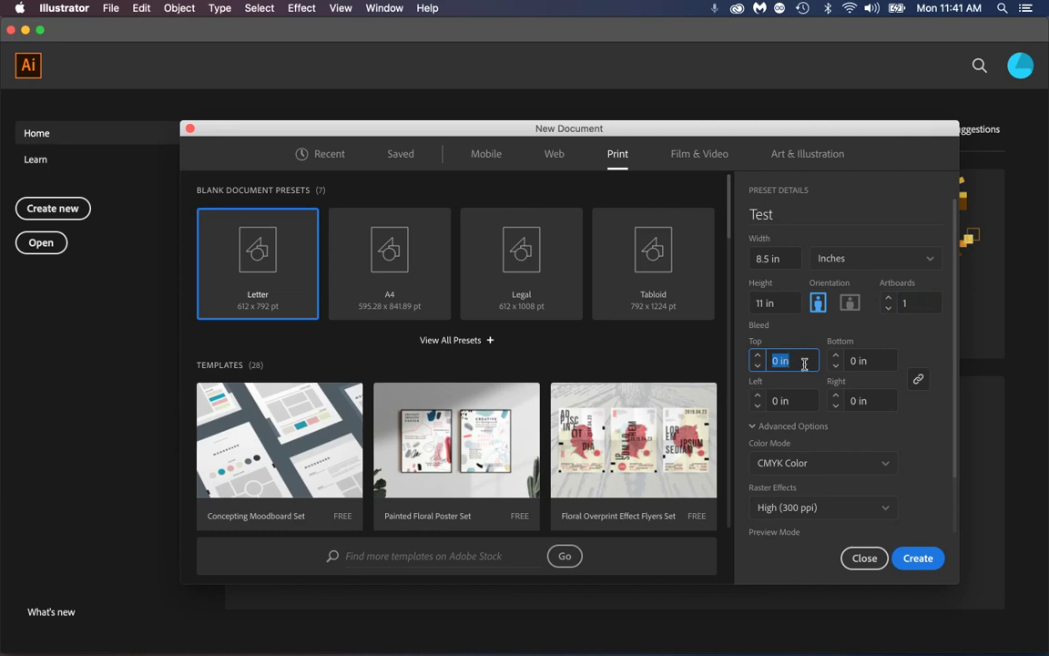
{"action": "left_click", "coordinate": [781, 360]}
Step: Try the RGB Color mode for the new document and return it to CMYK Color
{"action": "left_click", "coordinate": [888, 465]}
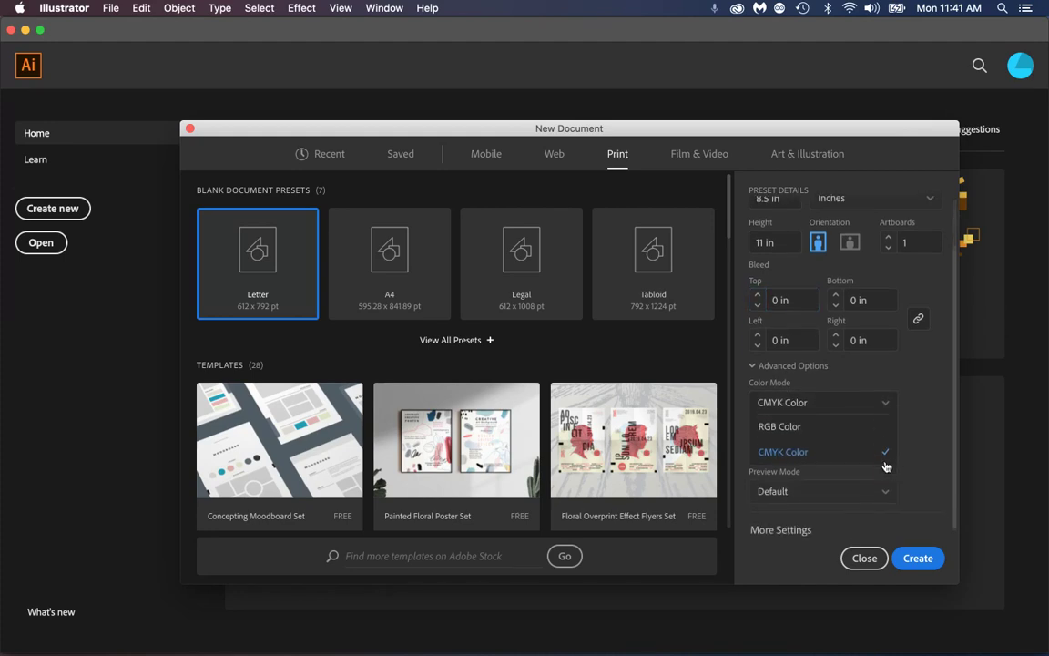
{"action": "left_click", "coordinate": [799, 421]}
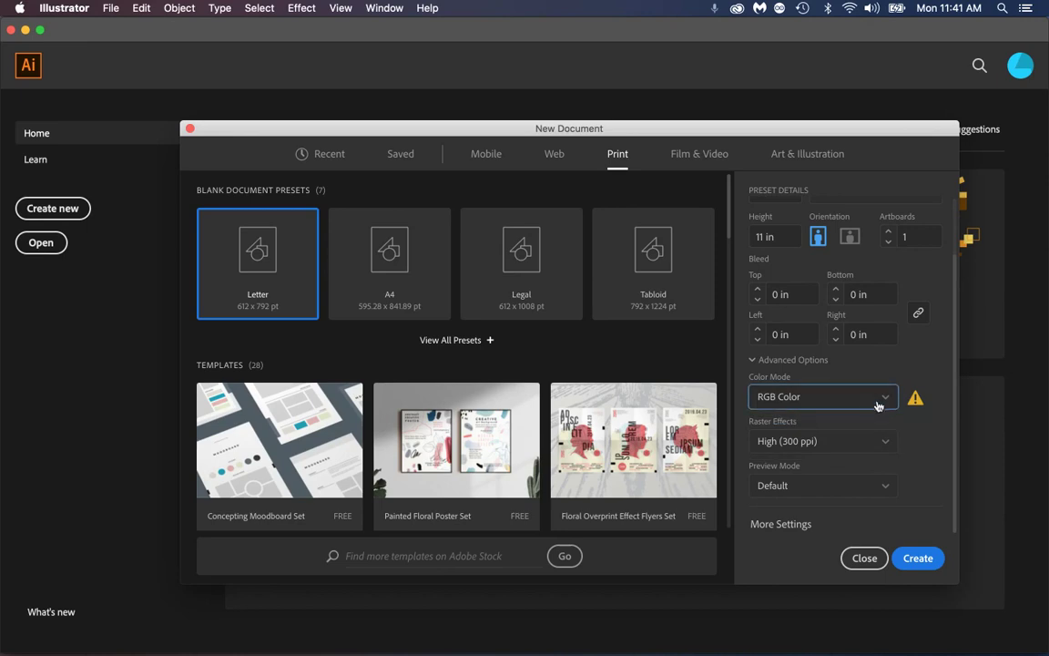
{"action": "left_click", "coordinate": [824, 401]}
{"action": "left_click", "coordinate": [777, 447]}
{"action": "left_click", "coordinate": [882, 399]}
{"action": "left_click", "coordinate": [801, 419]}
{"action": "left_click", "coordinate": [820, 398]}
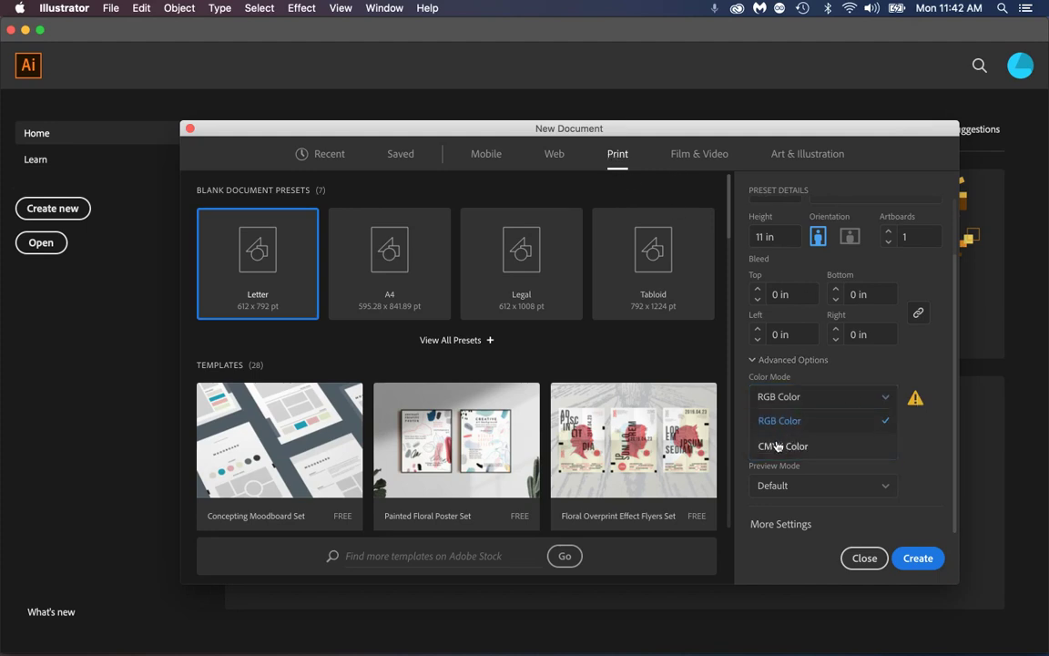
{"action": "left_click", "coordinate": [774, 448]}
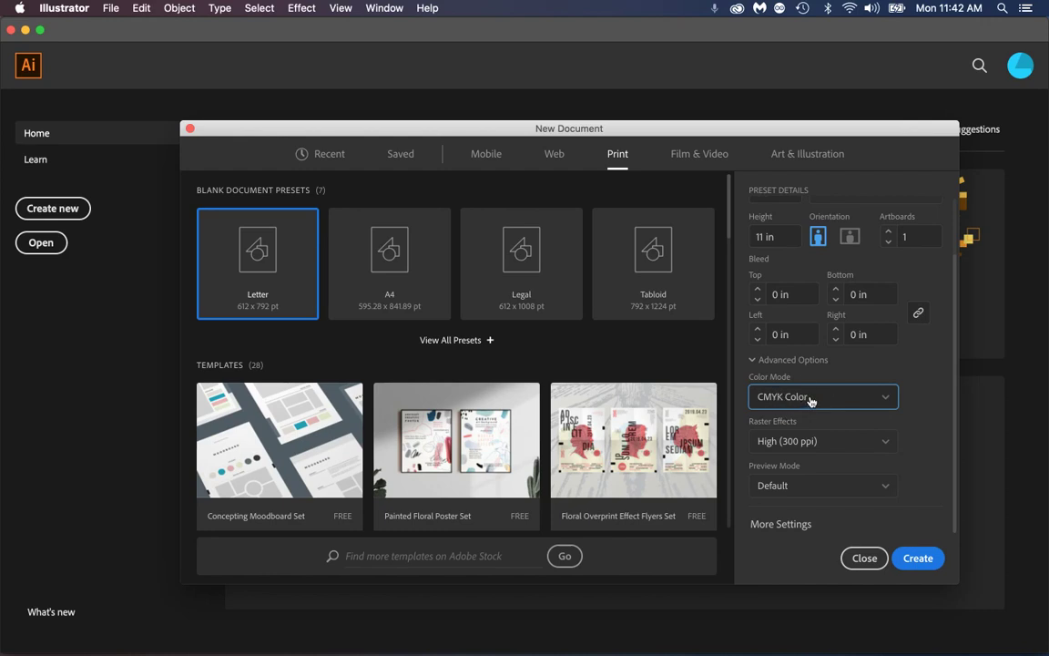
Step: Create the document, dismissing the welcome tour, and expand the toolbar to two columns
{"action": "left_click", "coordinate": [884, 443]}
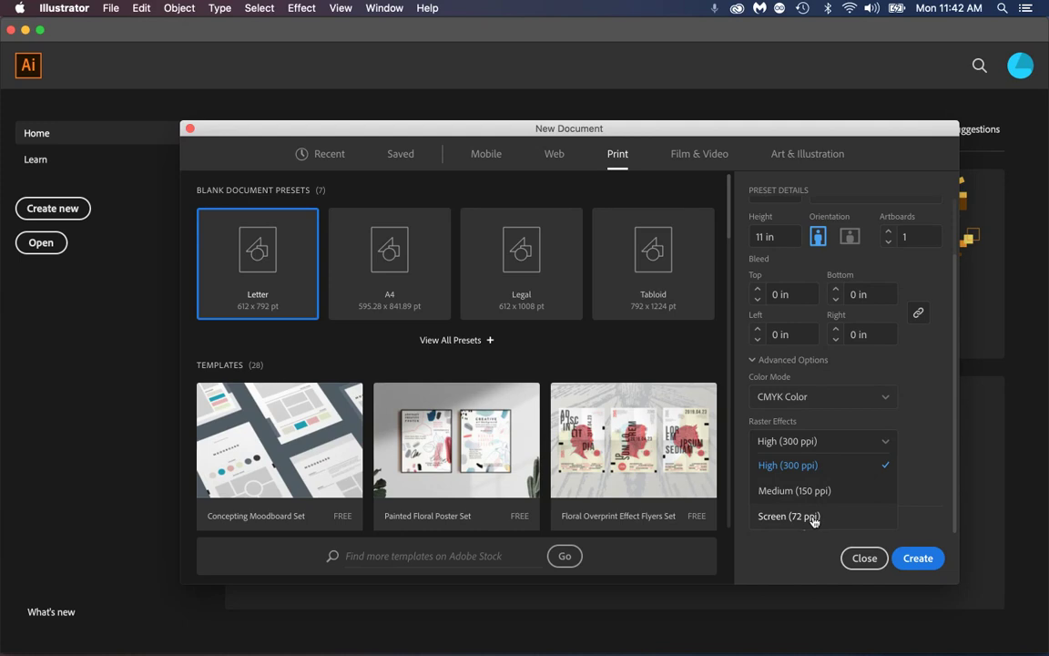
{"action": "left_click", "coordinate": [923, 562]}
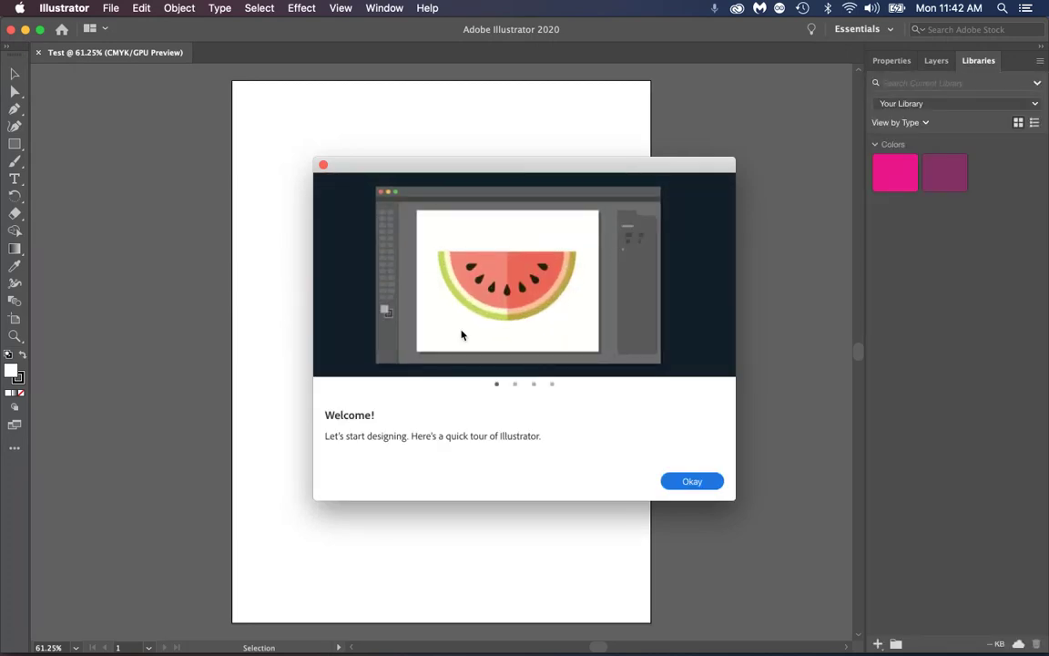
{"action": "left_click", "coordinate": [323, 165]}
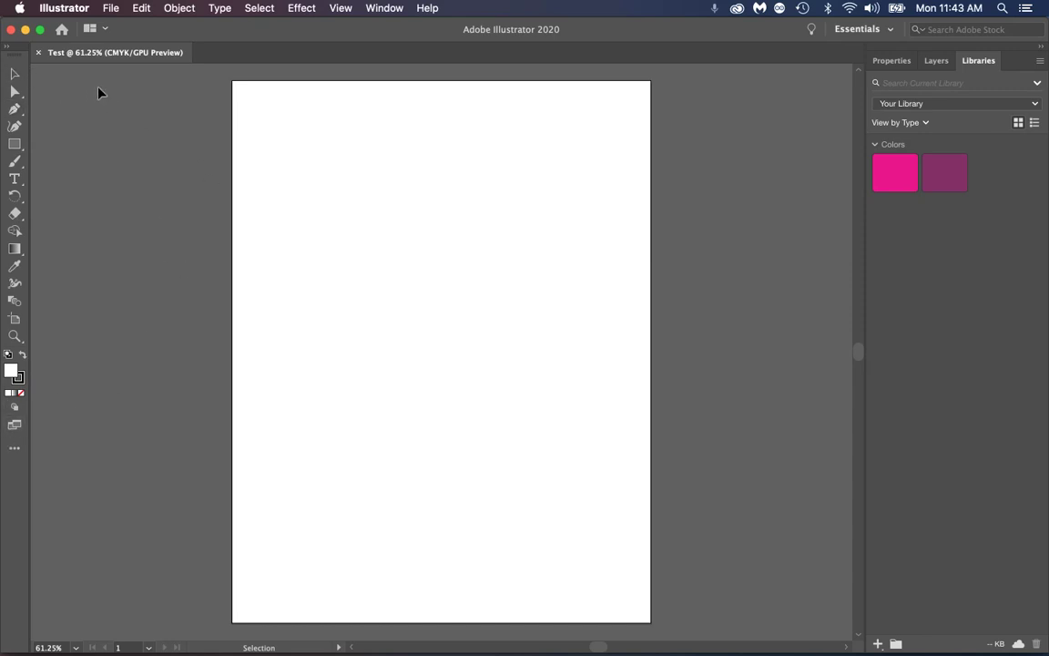
{"action": "left_click", "coordinate": [8, 49]}
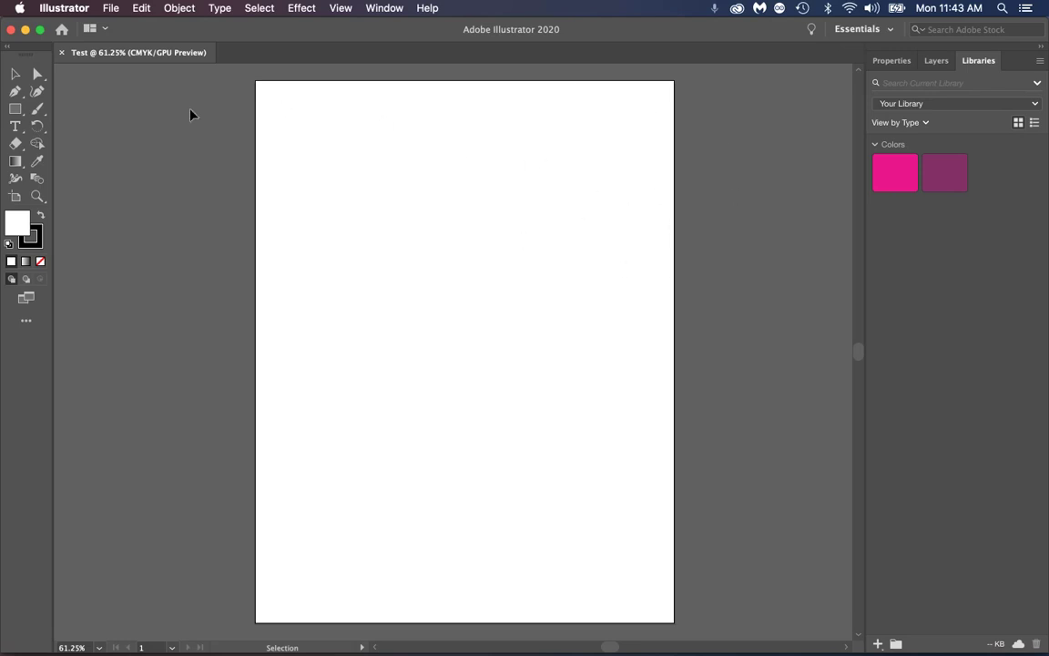
Step: Try lighter interface brightness levels, including Medium Light, in the User Interface preferences and cancel the changes
{"action": "left_click", "coordinate": [68, 9]}
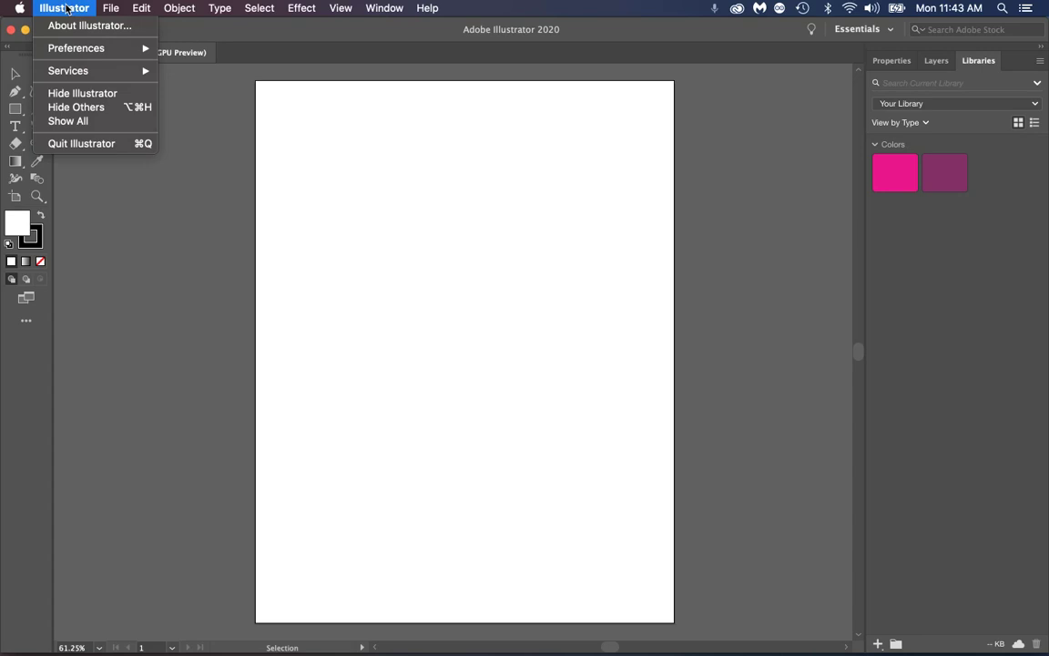
{"action": "mouse_move", "coordinate": [80, 48]}
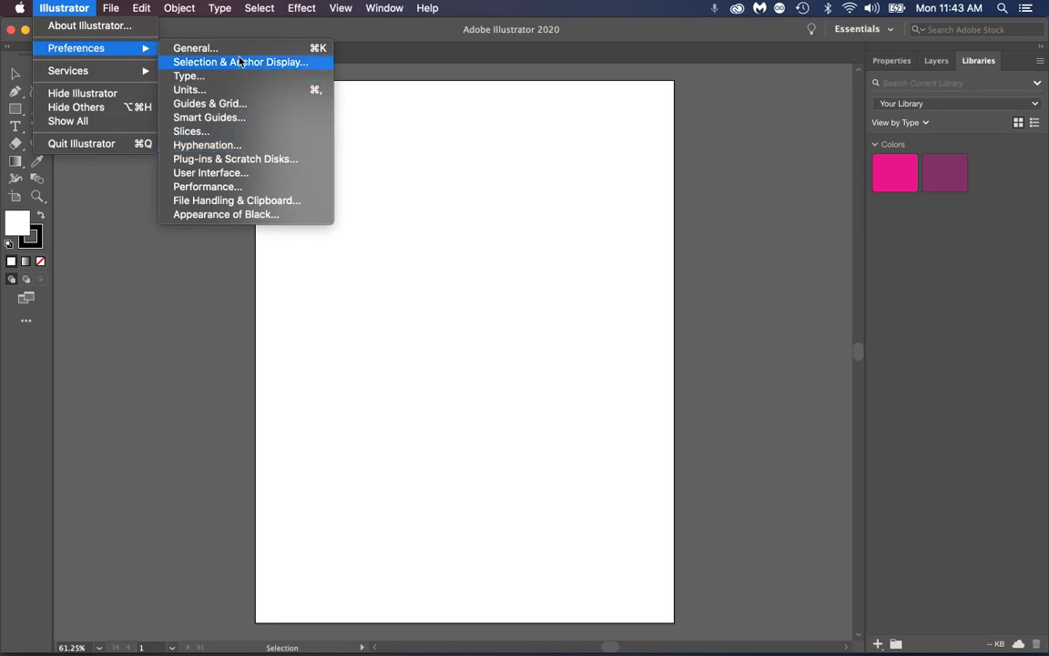
{"action": "left_click", "coordinate": [257, 178]}
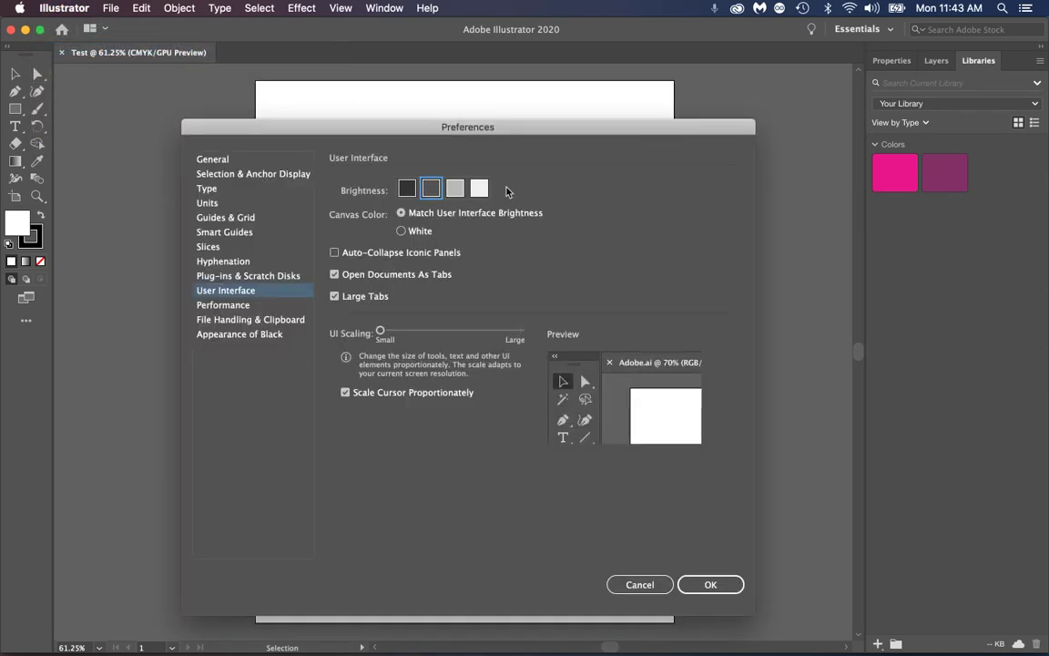
{"action": "left_click", "coordinate": [479, 188]}
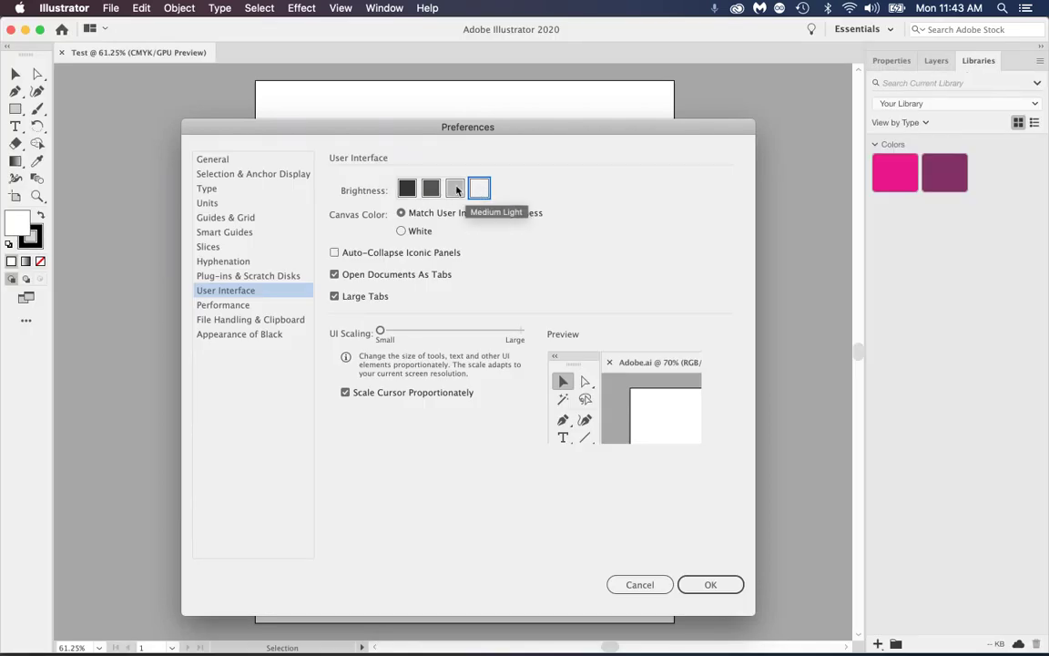
{"action": "left_click", "coordinate": [457, 189]}
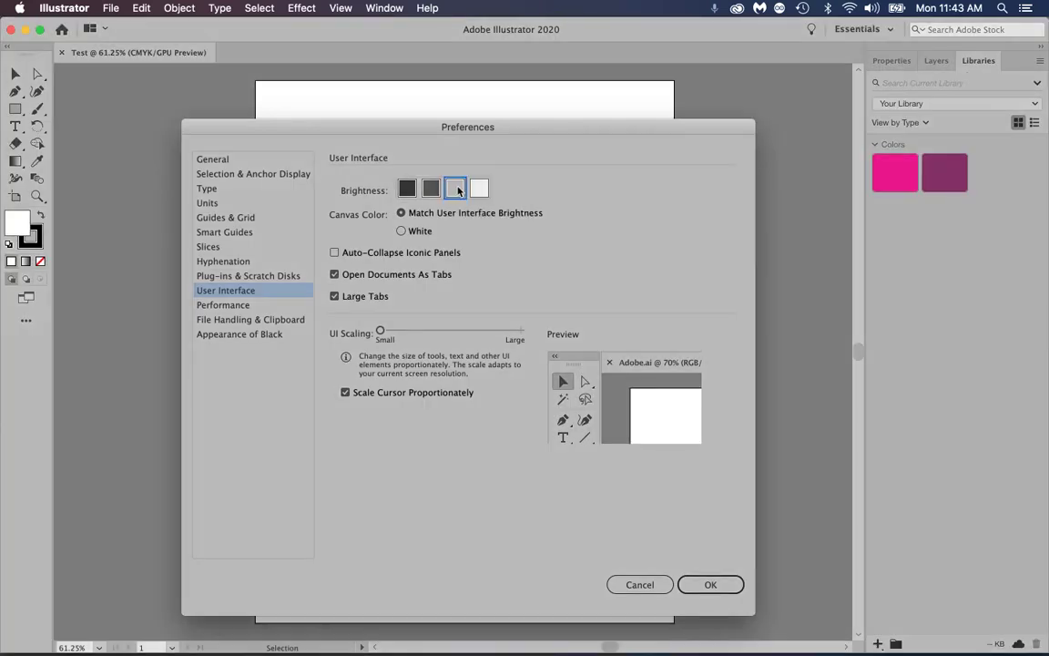
{"action": "left_click", "coordinate": [432, 189]}
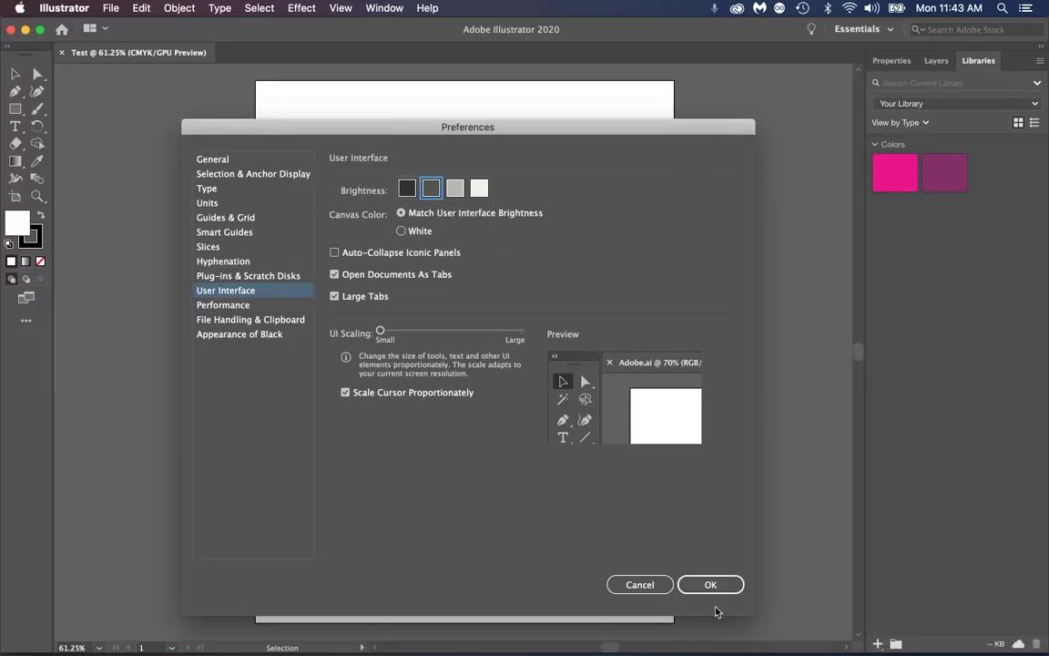
{"action": "left_click", "coordinate": [651, 590]}
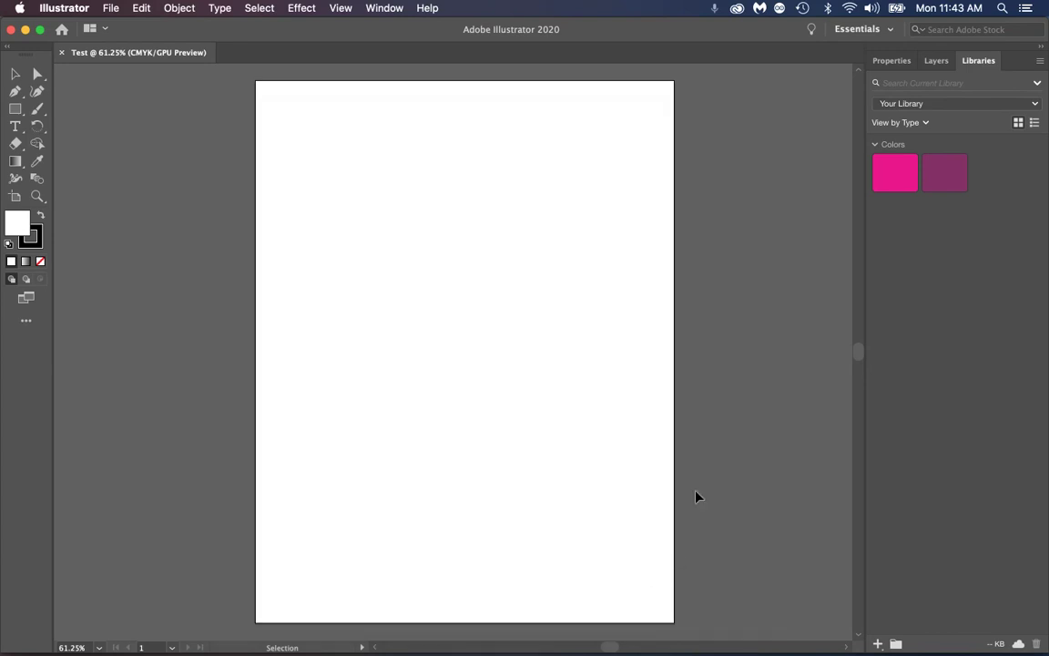
Step: Try the Tracing workspace, switch to the Layout workspace and reset it to its default arrangement
{"action": "left_click", "coordinate": [890, 32]}
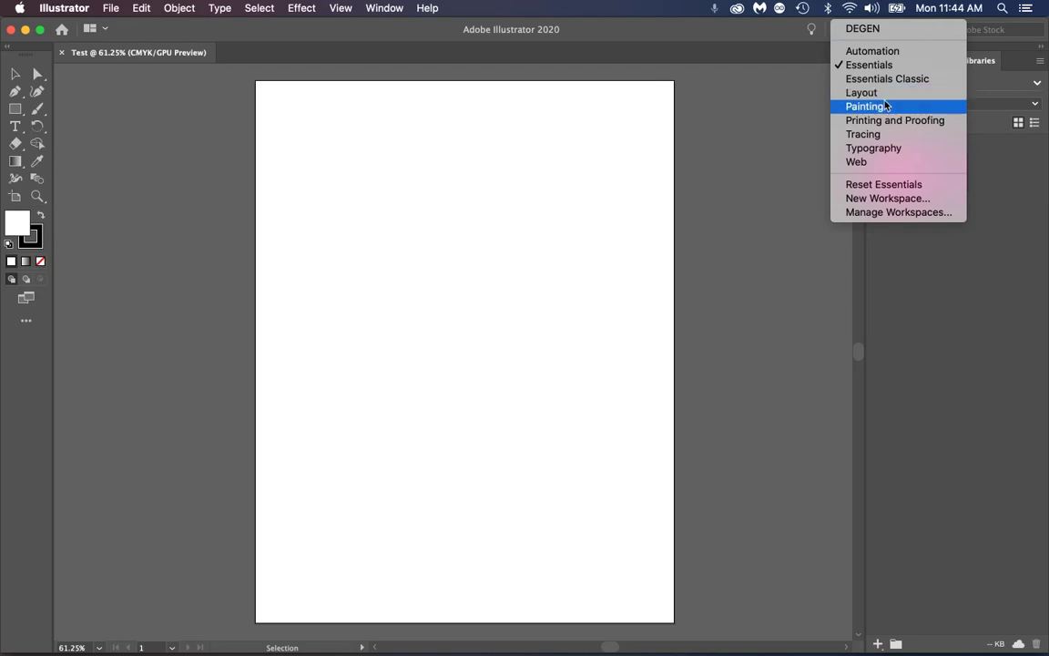
{"action": "left_click", "coordinate": [848, 137]}
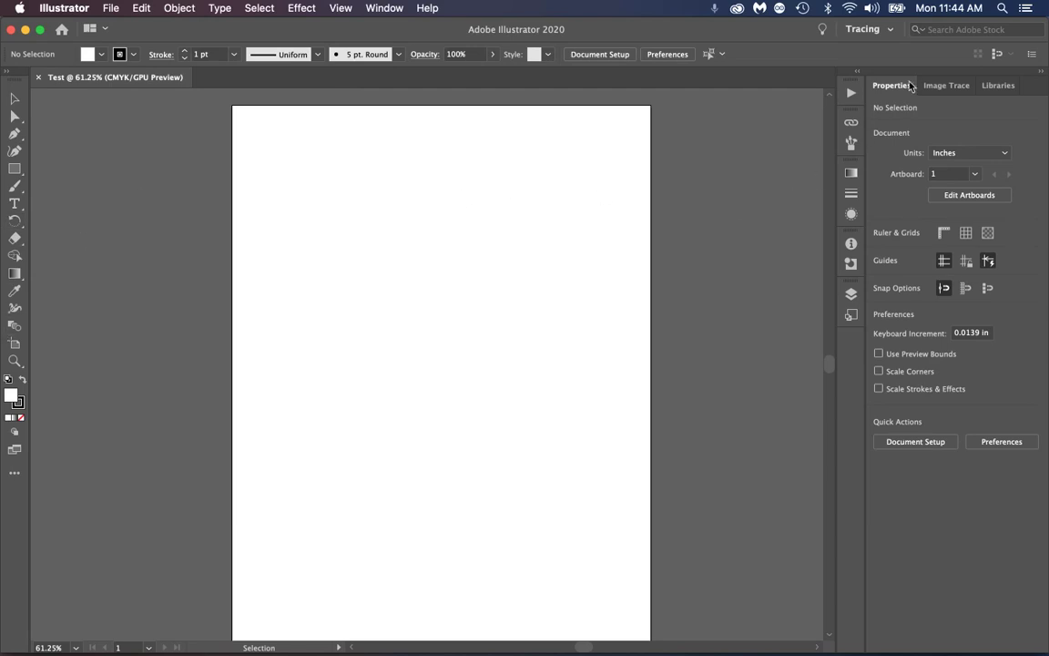
{"action": "left_click", "coordinate": [886, 30]}
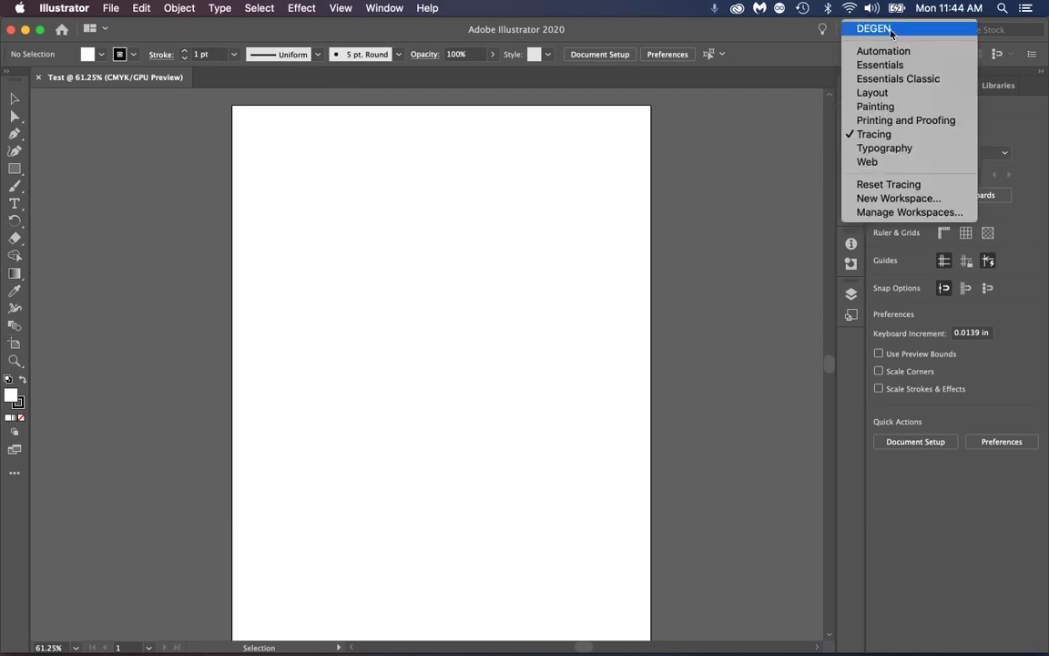
{"action": "left_click", "coordinate": [874, 94]}
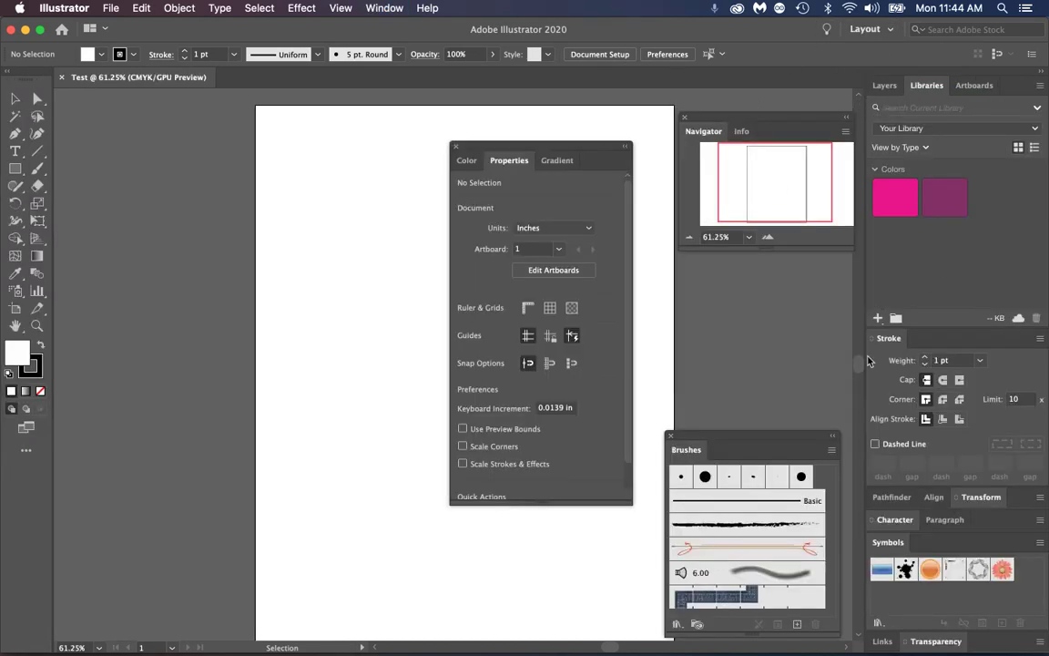
{"action": "left_click", "coordinate": [866, 29]}
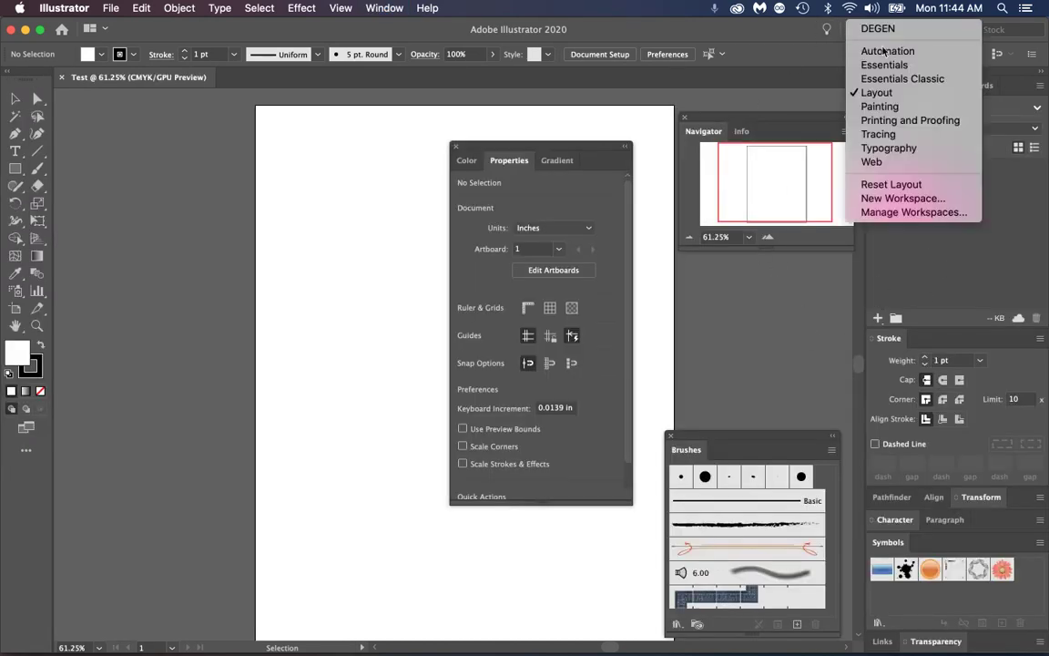
{"action": "left_click", "coordinate": [901, 186]}
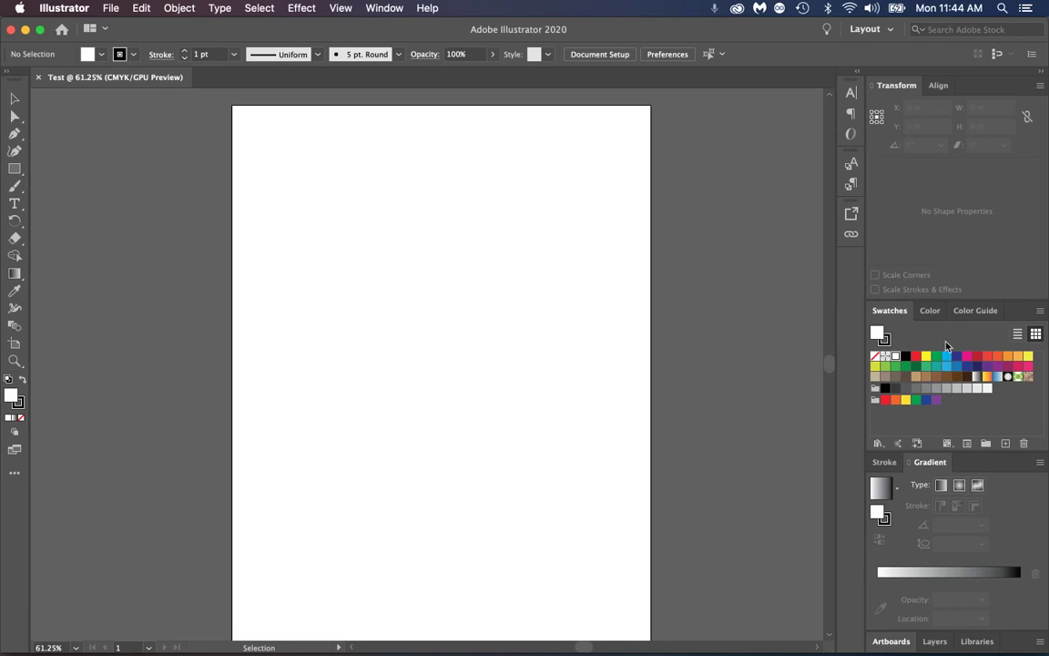
Step: Float the Swatches and Color Guide panels over the canvas and close Color Guide
{"action": "left_click_drag", "start_coordinate": [903, 314], "coordinate": [373, 199]}
{"action": "left_click_drag", "start_coordinate": [923, 322], "coordinate": [581, 168]}
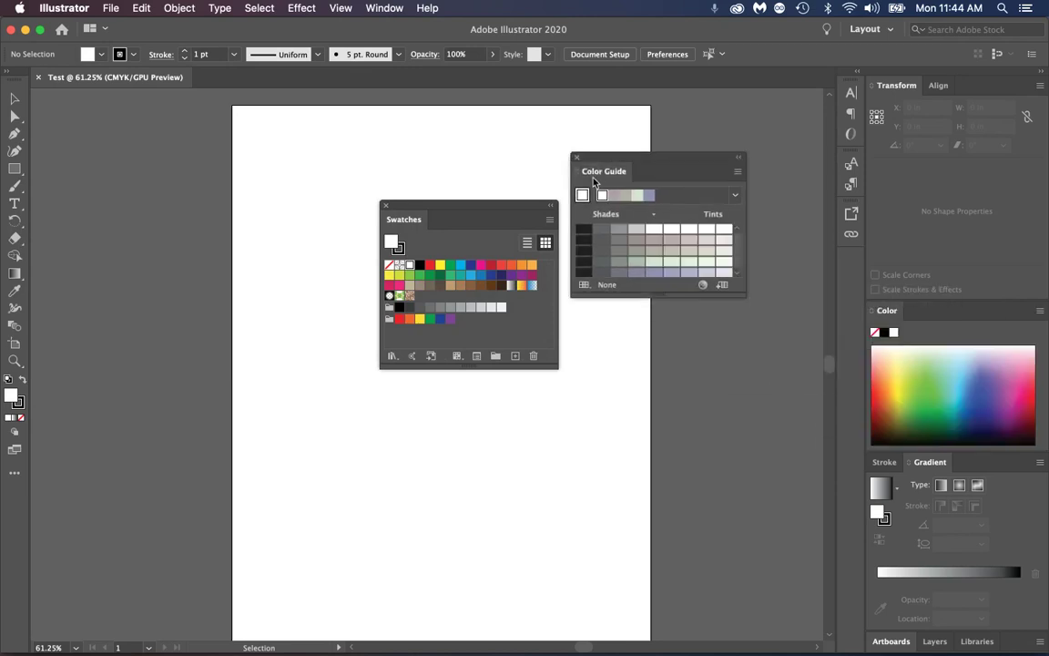
{"action": "left_click", "coordinate": [578, 163]}
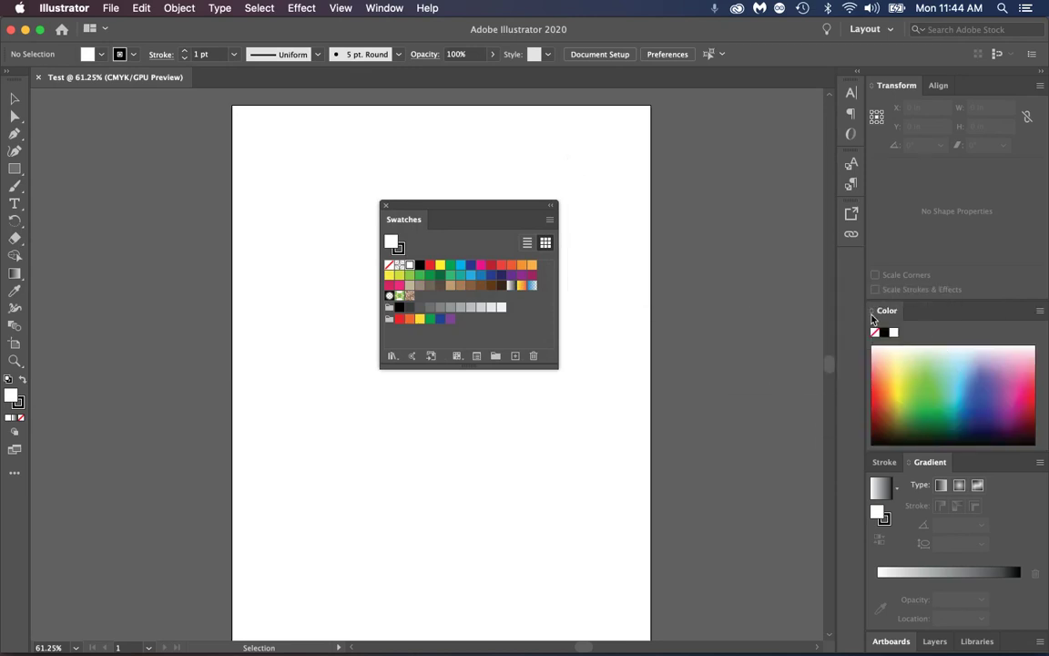
Step: Combine the Swatches, Color, Gradient and Stroke panels into one group docked between Transform and Artboards
{"action": "mouse_move", "coordinate": [888, 313]}
{"action": "left_mouse_down"}
{"action": "mouse_move", "coordinate": [457, 217]}
{"action": "mouse_move", "coordinate": [556, 204]}
{"action": "left_mouse_up"}
{"action": "mouse_move", "coordinate": [931, 310]}
{"action": "left_mouse_down"}
{"action": "mouse_move", "coordinate": [594, 203]}
{"action": "mouse_move", "coordinate": [584, 223]}
{"action": "mouse_move", "coordinate": [588, 215]}
{"action": "left_mouse_up"}
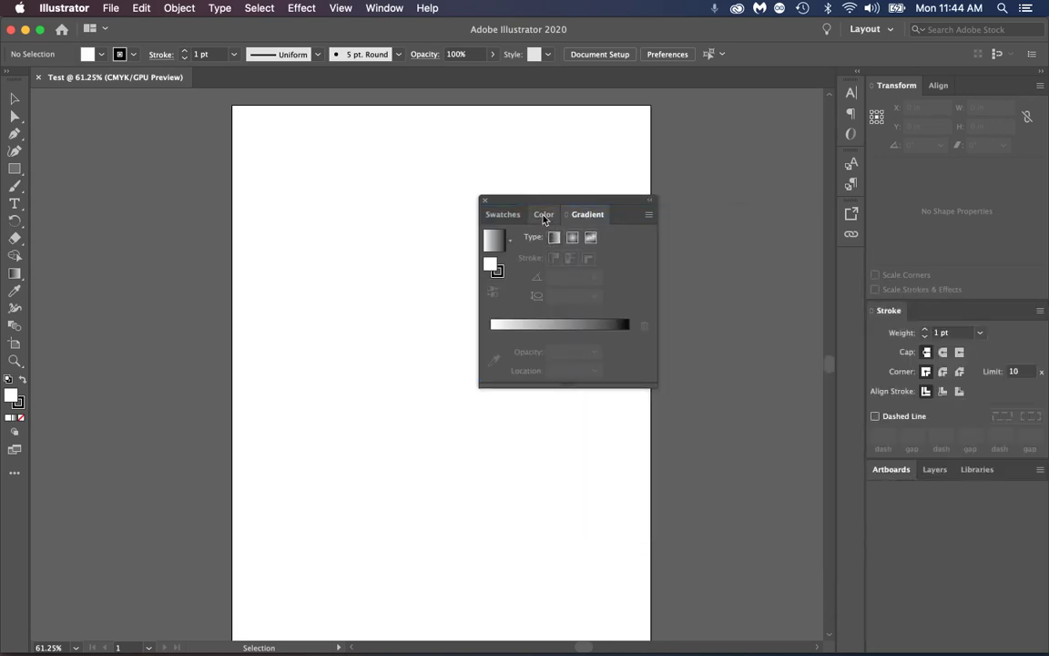
{"action": "mouse_move", "coordinate": [890, 310]}
{"action": "left_mouse_down"}
{"action": "mouse_move", "coordinate": [686, 271]}
{"action": "mouse_move", "coordinate": [610, 202]}
{"action": "mouse_move", "coordinate": [595, 112]}
{"action": "mouse_move", "coordinate": [672, 228]}
{"action": "mouse_move", "coordinate": [590, 201]}
{"action": "mouse_move", "coordinate": [856, 326]}
{"action": "mouse_move", "coordinate": [909, 300]}
{"action": "mouse_move", "coordinate": [902, 327]}
{"action": "mouse_move", "coordinate": [880, 312]}
{"action": "mouse_move", "coordinate": [911, 307]}
{"action": "left_mouse_up"}
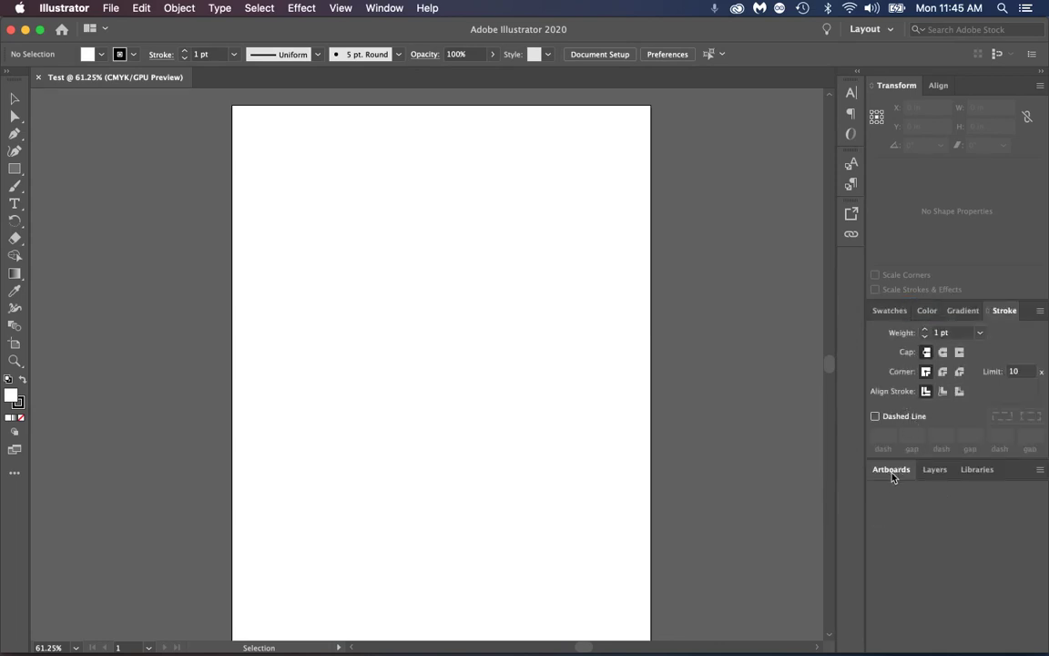
Step: Dock the Artboards and Layers panels together as one group above Transform, leaving Libraries in its own group
{"action": "left_click_drag", "start_coordinate": [892, 473], "coordinate": [700, 398]}
{"action": "left_click_drag", "start_coordinate": [947, 473], "coordinate": [904, 77]}
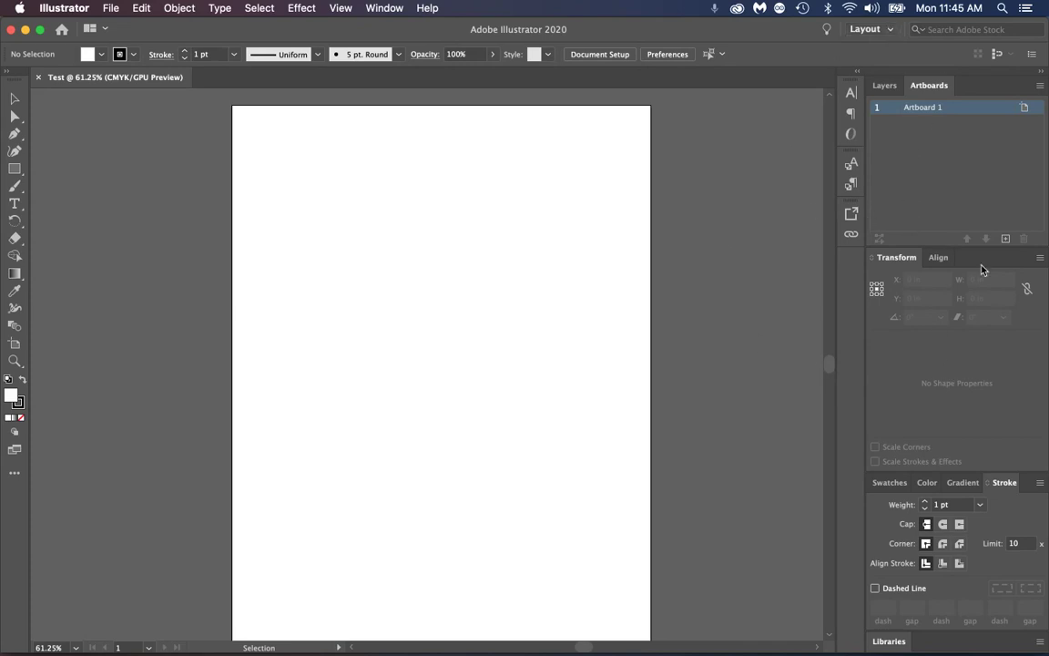
Step: Try creating a new workspace named DEGEN from the current panel arrangement, and cancel it
{"action": "left_click", "coordinate": [890, 31]}
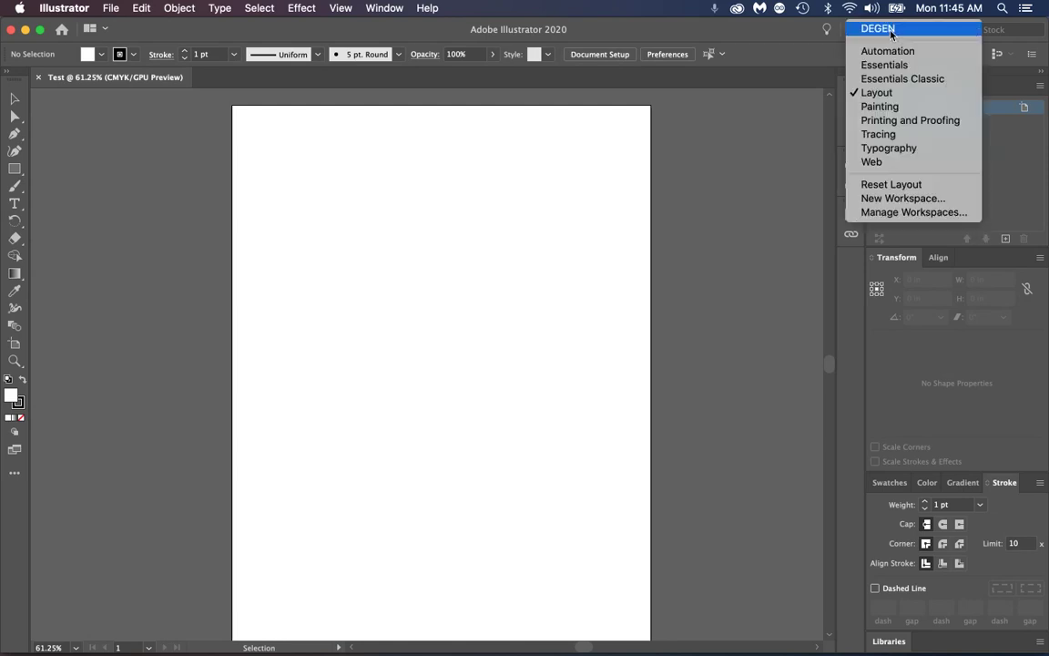
{"action": "left_click", "coordinate": [960, 199]}
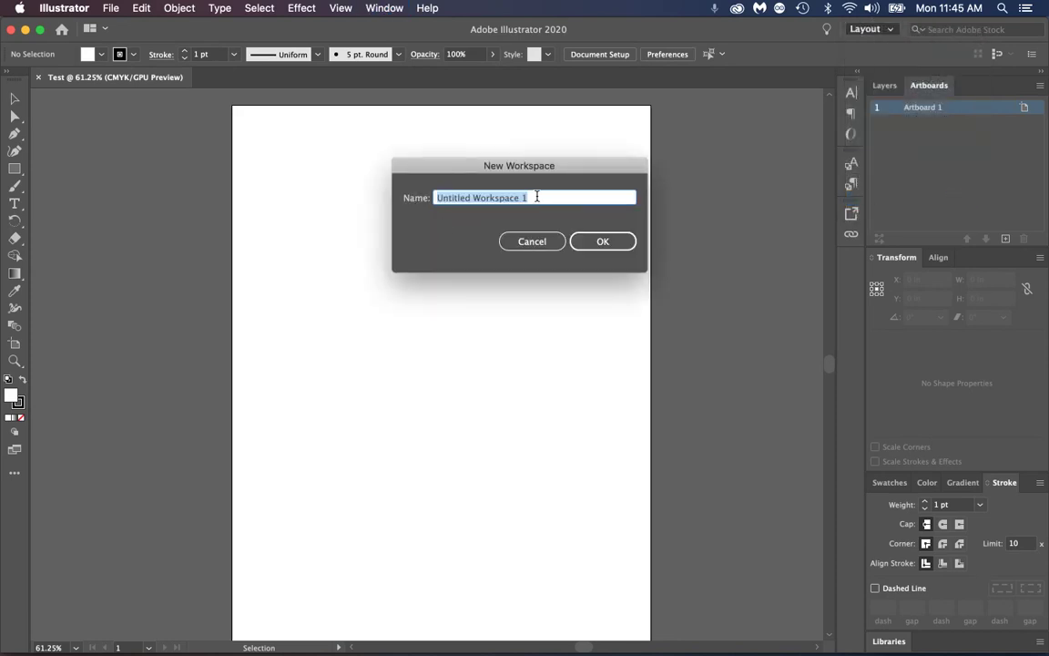
{"action": "type", "text": "DEG"}
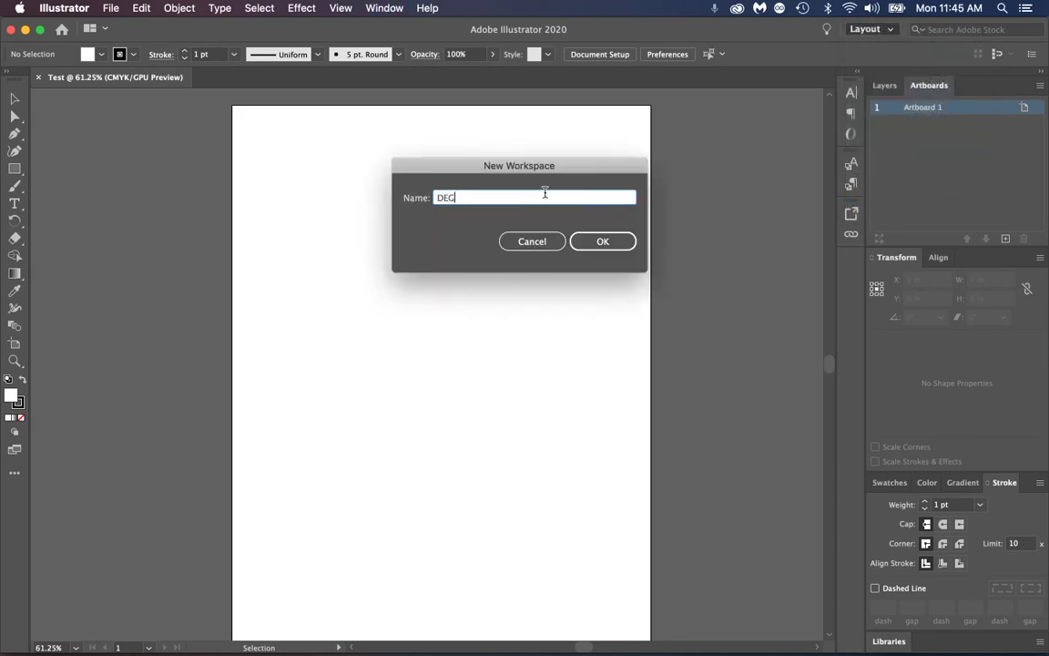
{"action": "type", "text": "EN"}
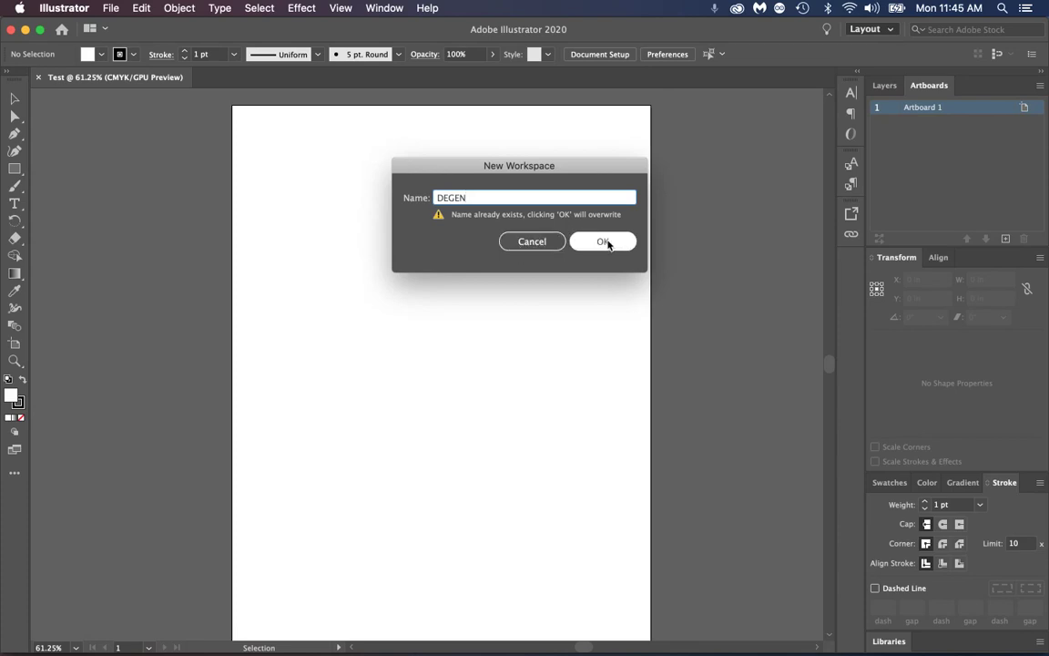
{"action": "left_click", "coordinate": [535, 245]}
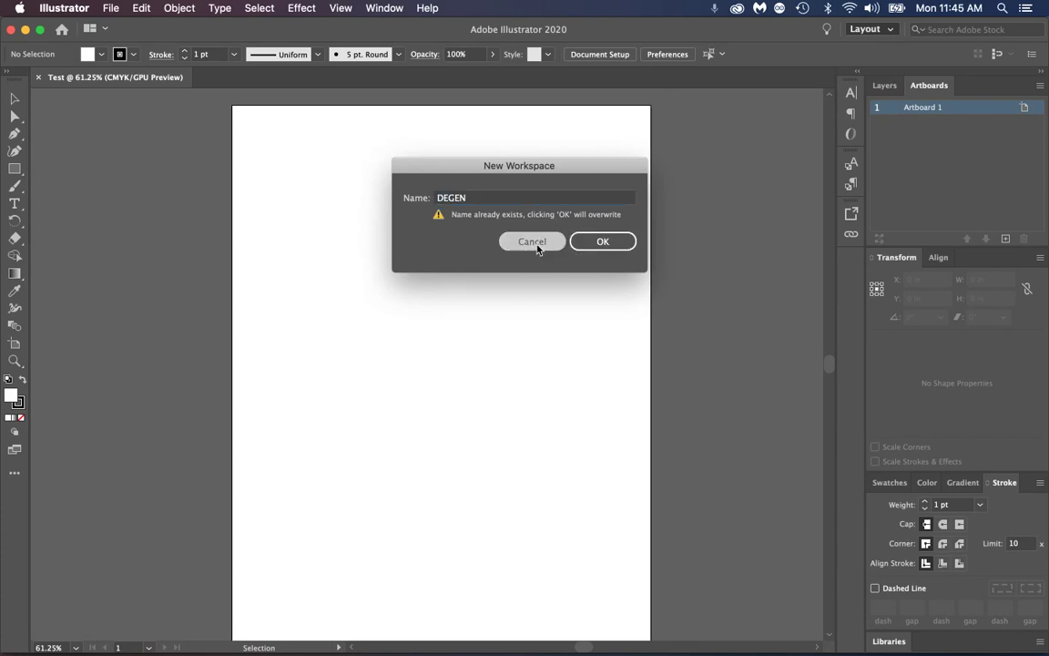
Step: Switch to the saved DEGEN workspace and show its Layers, Libraries and Artboards panels in turn
{"action": "left_click", "coordinate": [868, 30]}
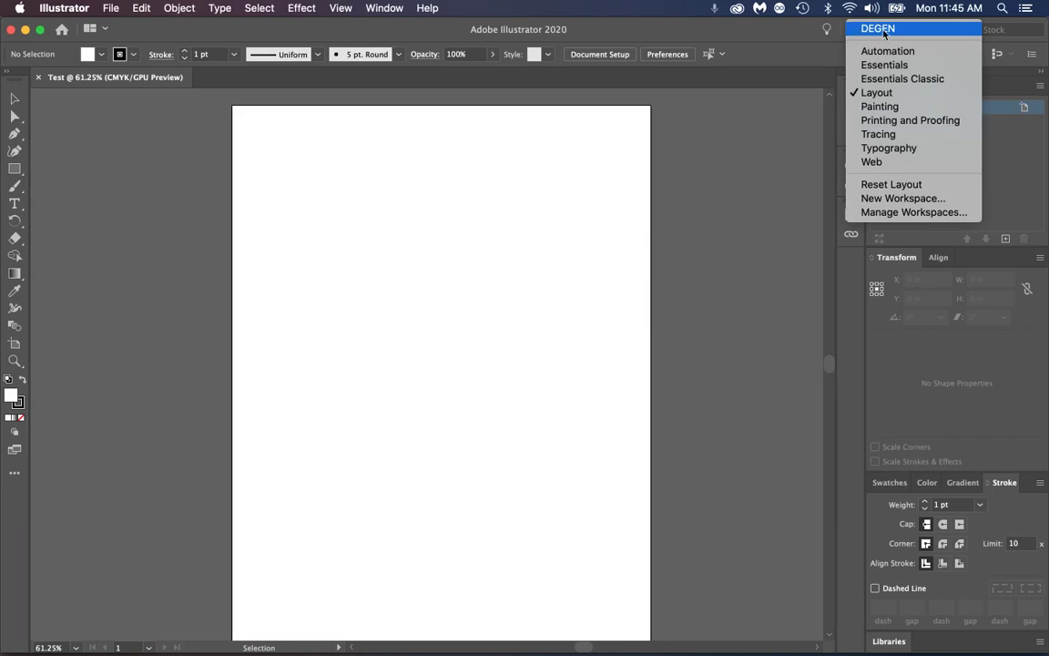
{"action": "left_click", "coordinate": [886, 31]}
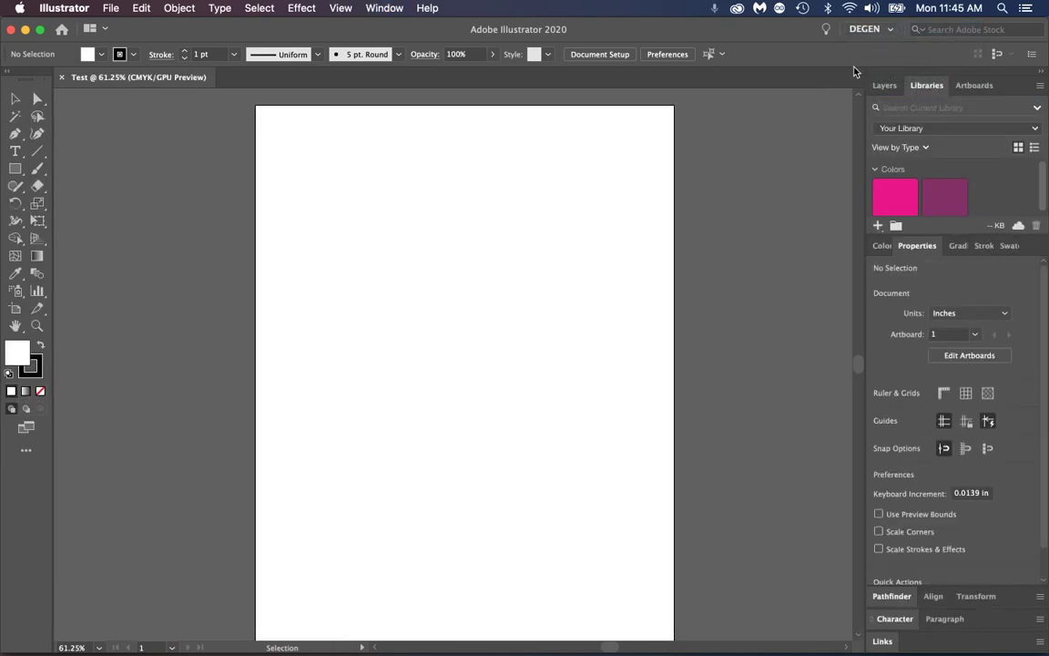
{"action": "left_click", "coordinate": [887, 87]}
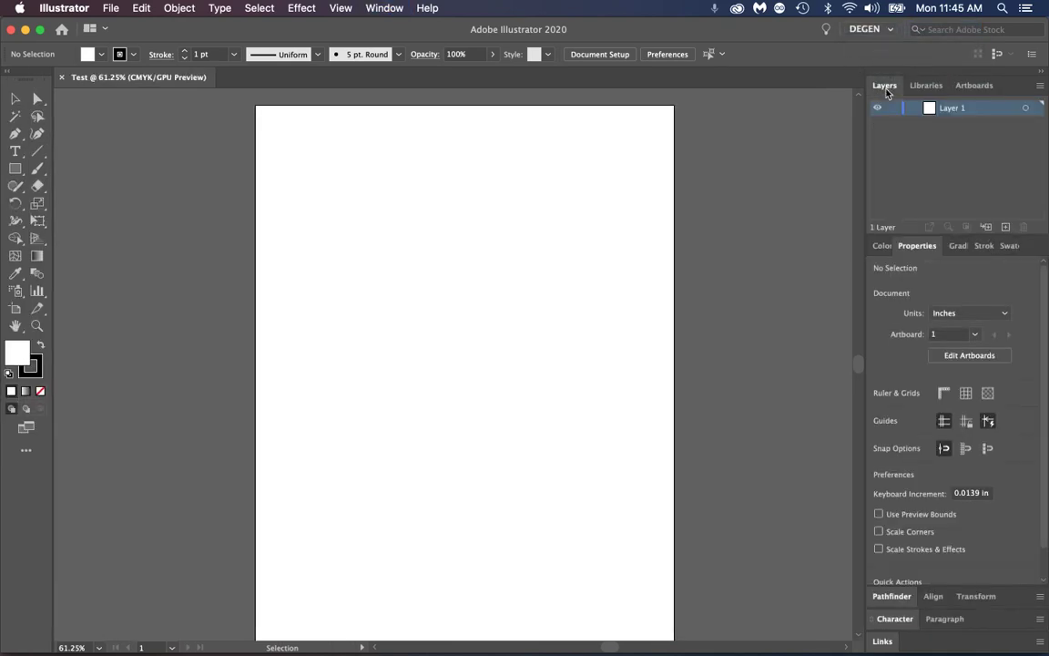
{"action": "left_click", "coordinate": [927, 86]}
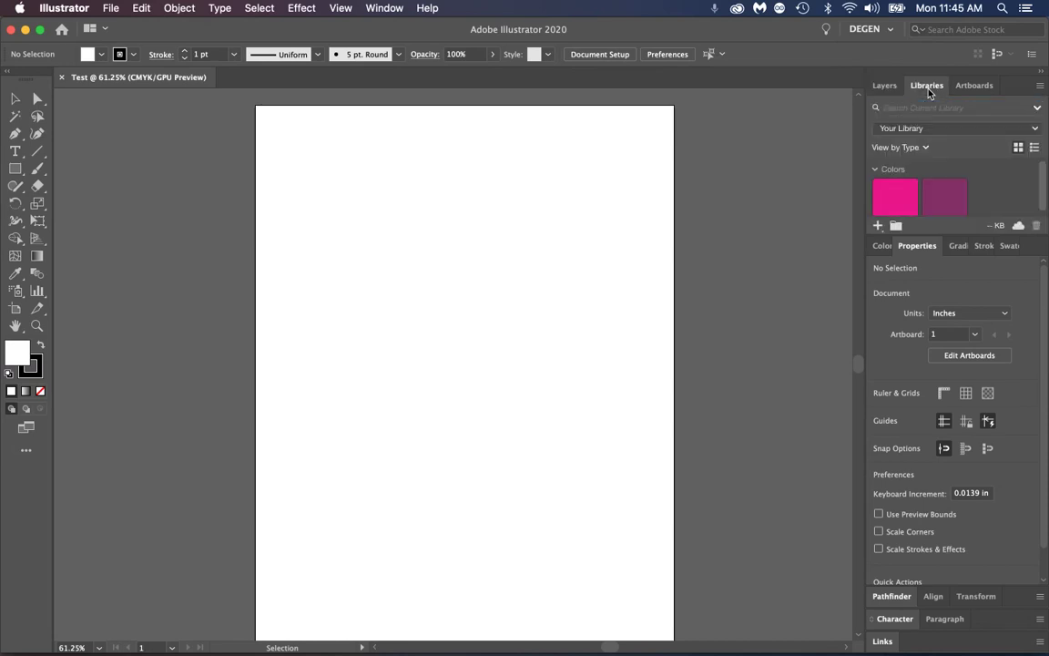
{"action": "left_click", "coordinate": [974, 86]}
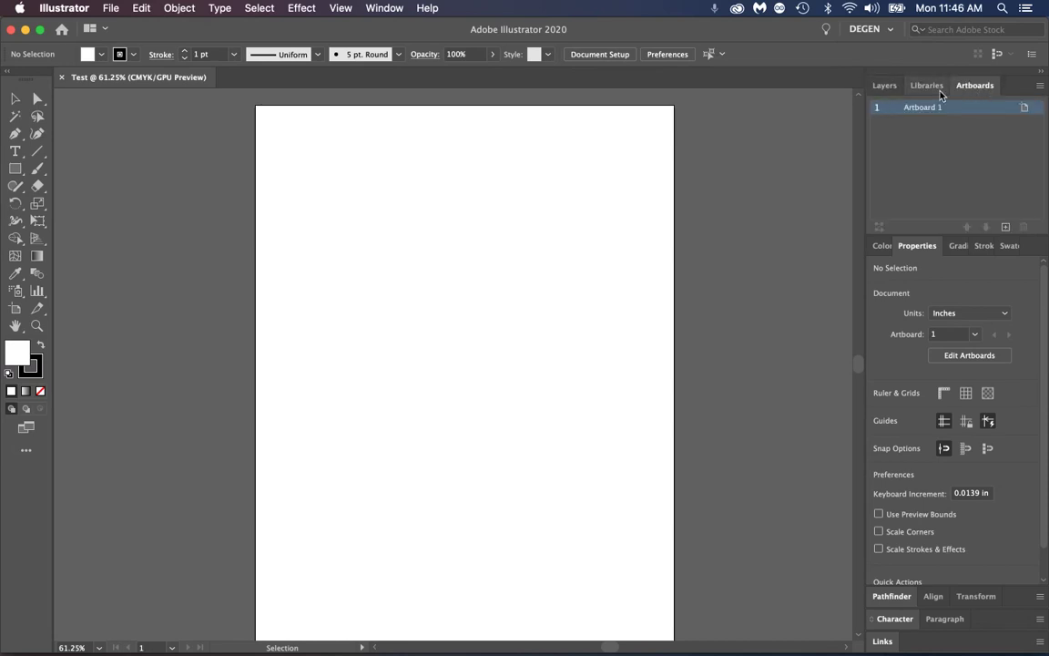
Step: View the Color, Gradient, Stroke and Swatches panels in turn, leaving Swatches in front
{"action": "left_click", "coordinate": [883, 246]}
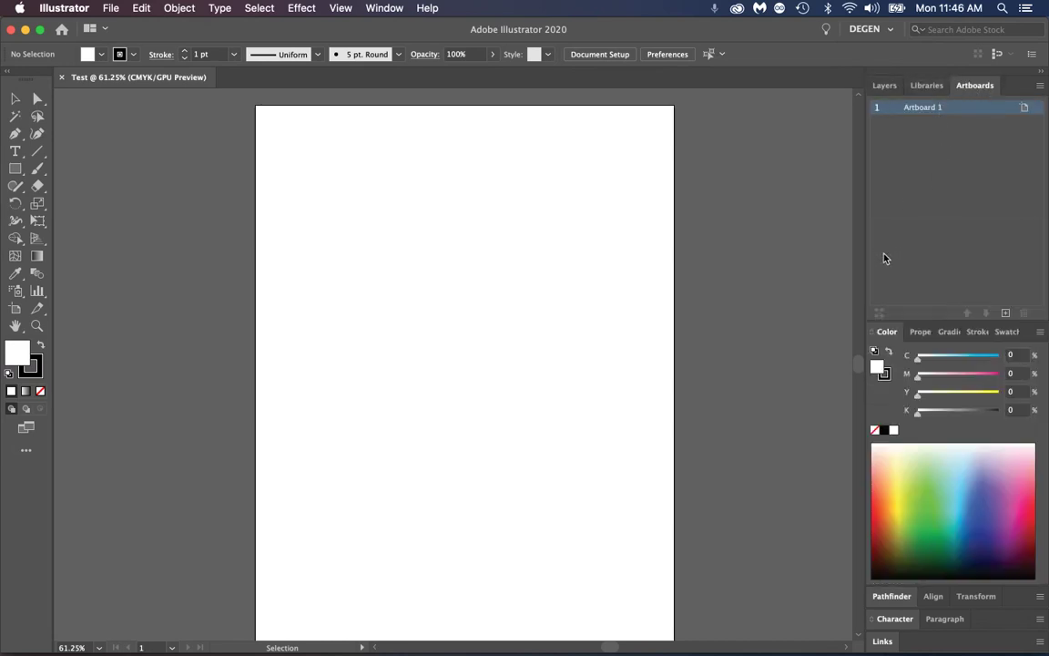
{"action": "left_click", "coordinate": [949, 333]}
{"action": "left_click", "coordinate": [981, 332]}
{"action": "left_click", "coordinate": [1006, 435]}
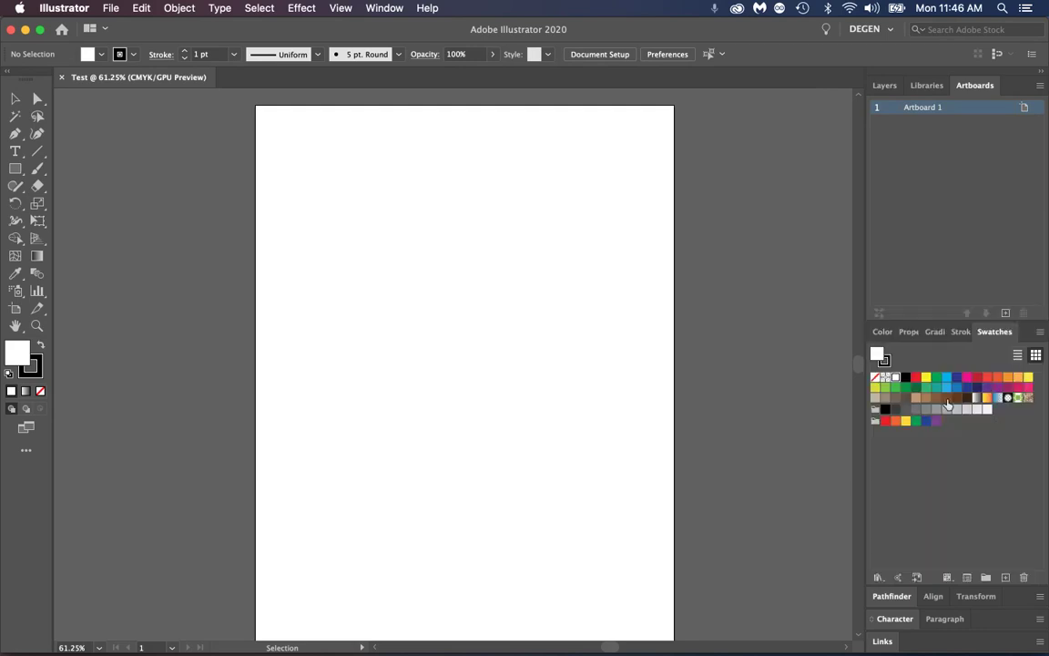
Step: Expand the Pathfinder group, view Align and Transform, and return to the Pathfinder panel
{"action": "left_click", "coordinate": [892, 597]}
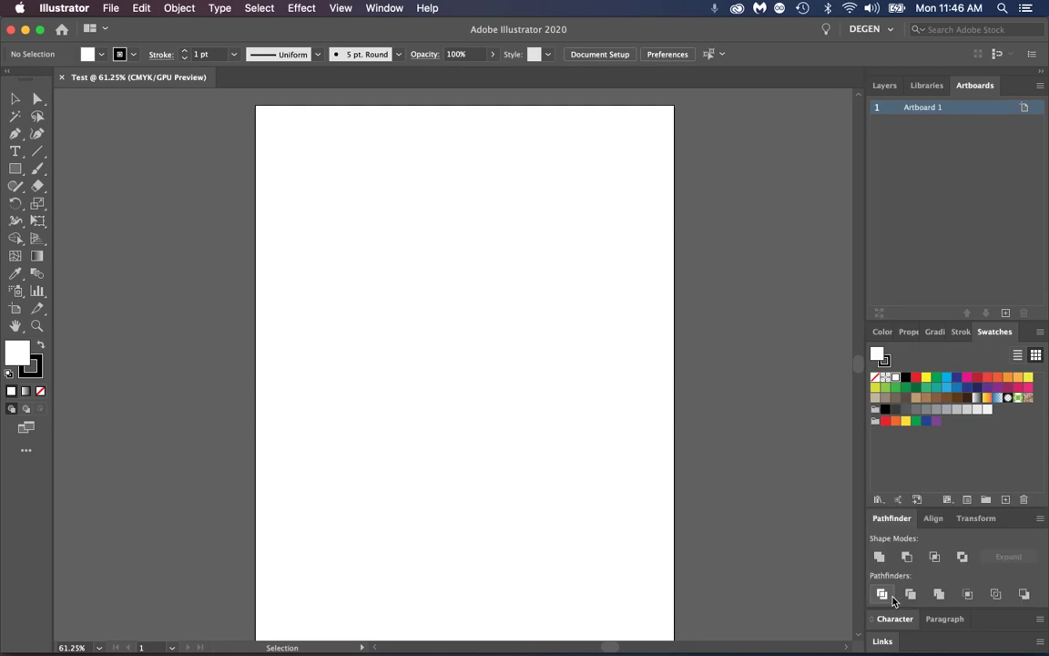
{"action": "left_click", "coordinate": [944, 519]}
{"action": "left_click", "coordinate": [982, 468]}
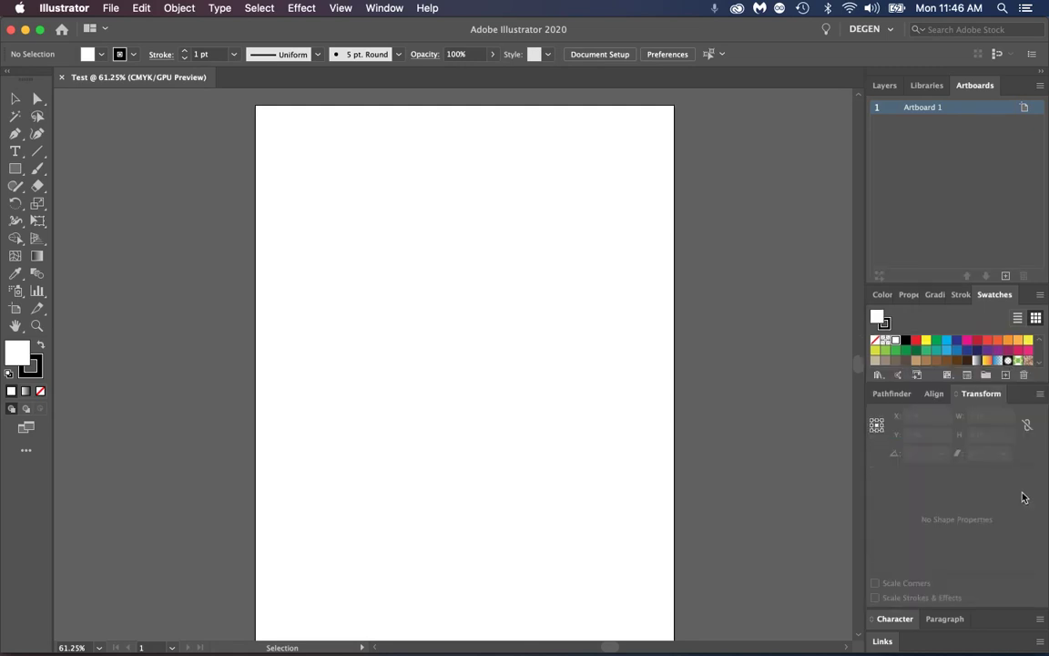
{"action": "left_click", "coordinate": [892, 394]}
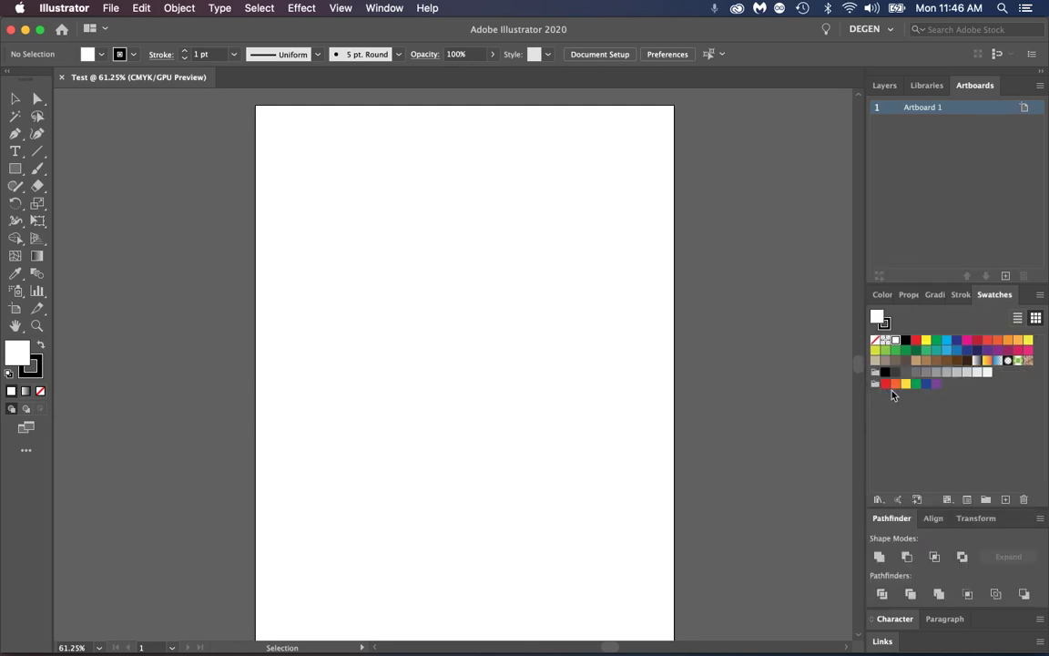
Step: Expand the Character group, bring Paragraph to the front and expand the Links panel
{"action": "left_click", "coordinate": [895, 617]}
{"action": "left_click", "coordinate": [944, 448]}
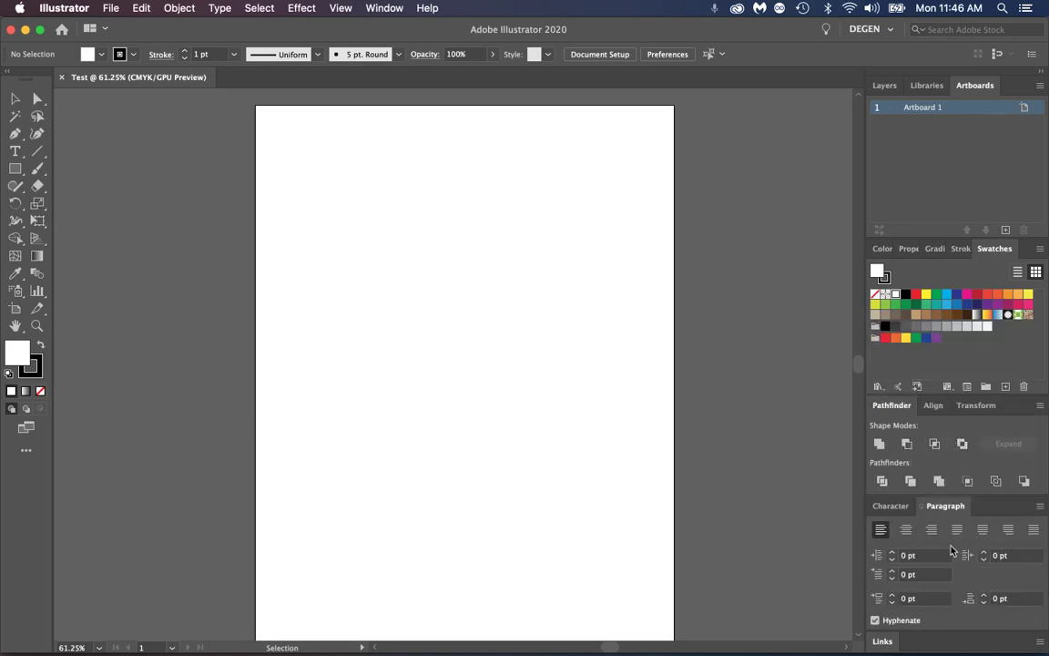
{"action": "left_click", "coordinate": [885, 642]}
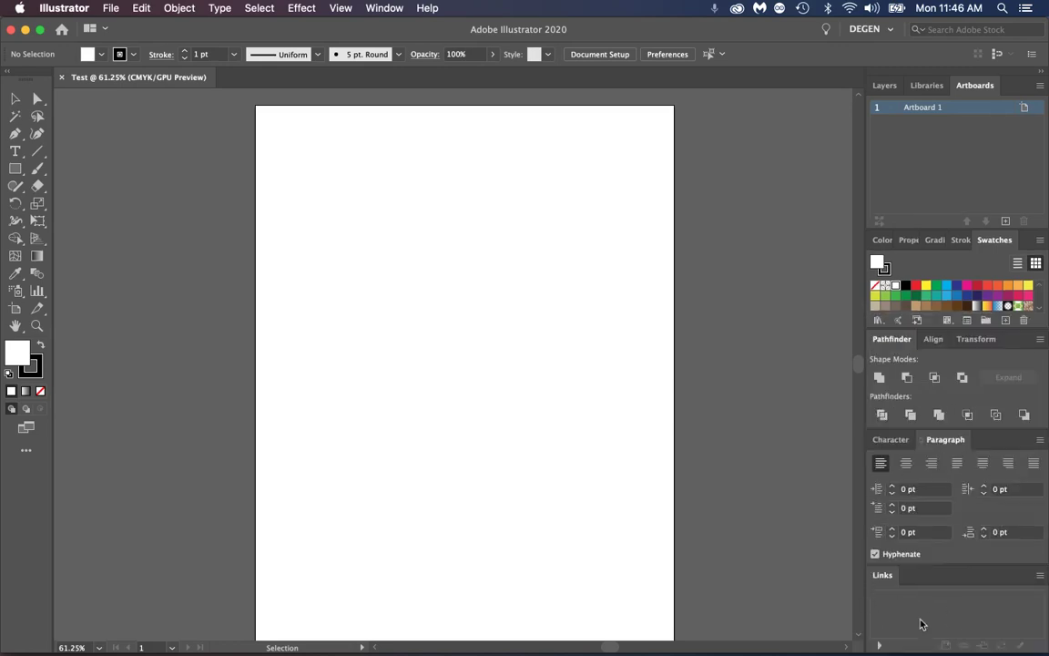